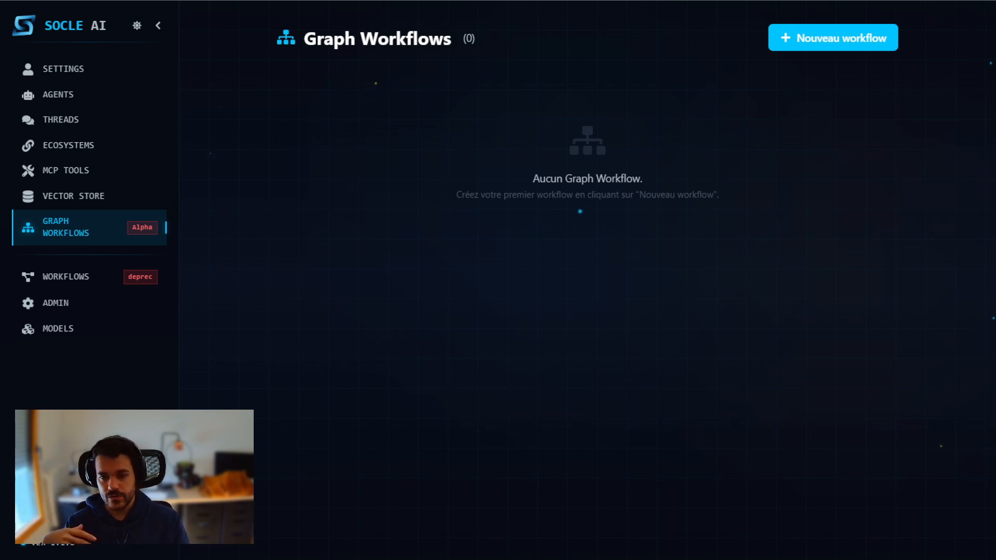
Create a new graph workflow named "monworkflow" and open it in the editor
left_click(835, 49)
type("m")
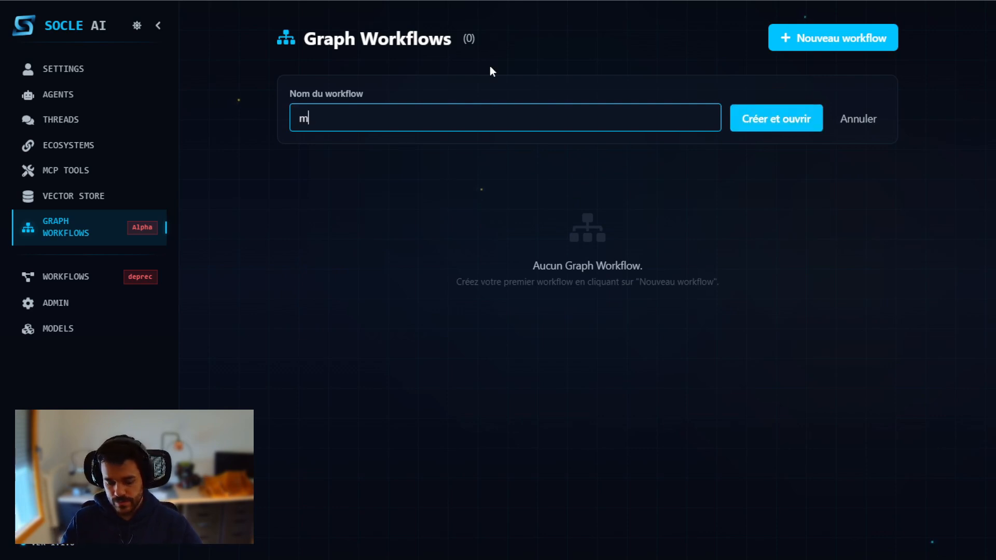
type("onworkflow")
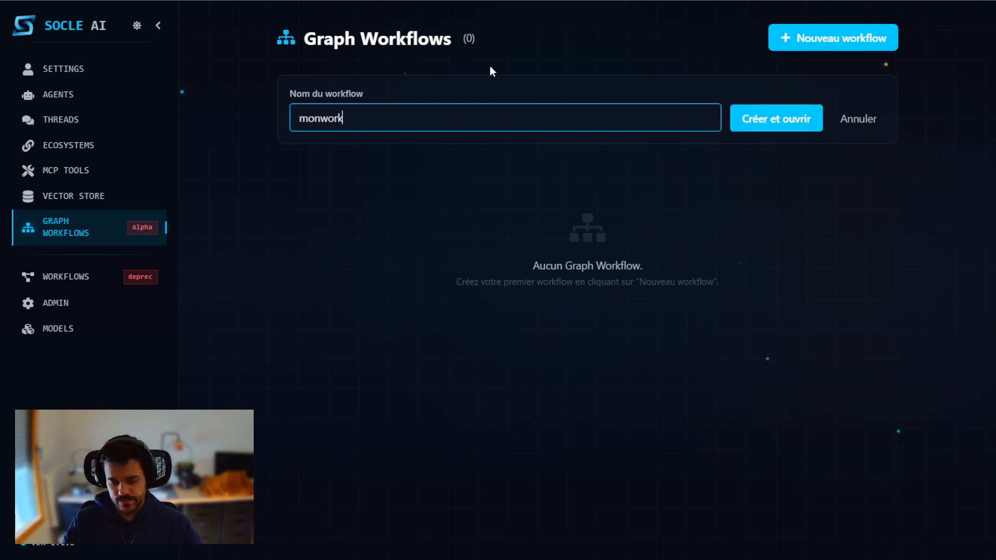
left_click(763, 117)
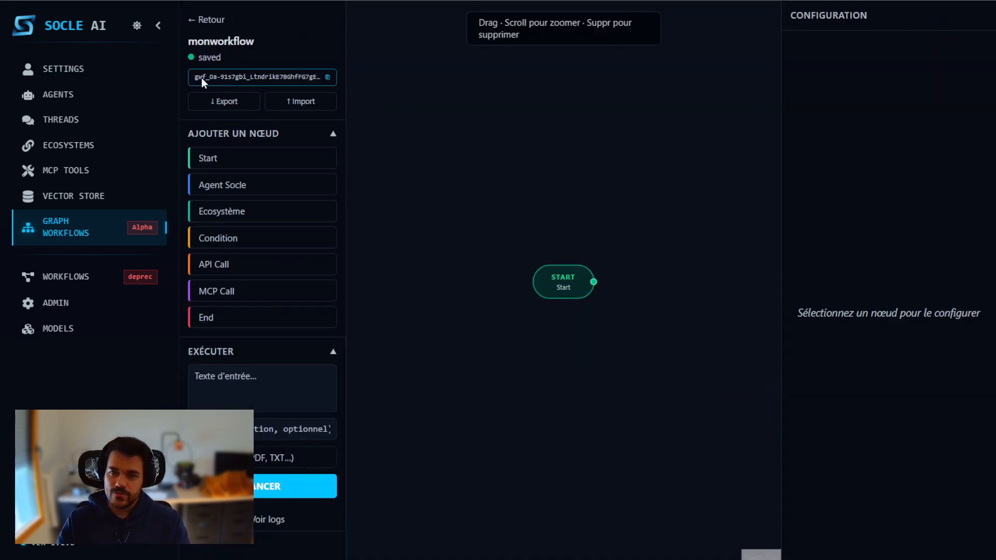
Import the prepared graph with its MCP, condition, agent and API nodes into the workflow
left_click(299, 77)
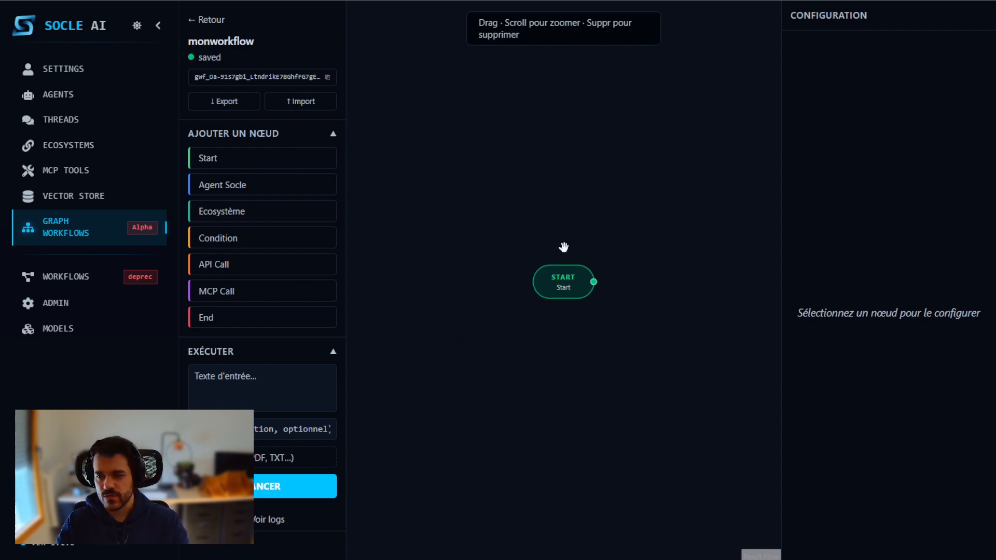
left_click_drag(562, 289, 475, 287)
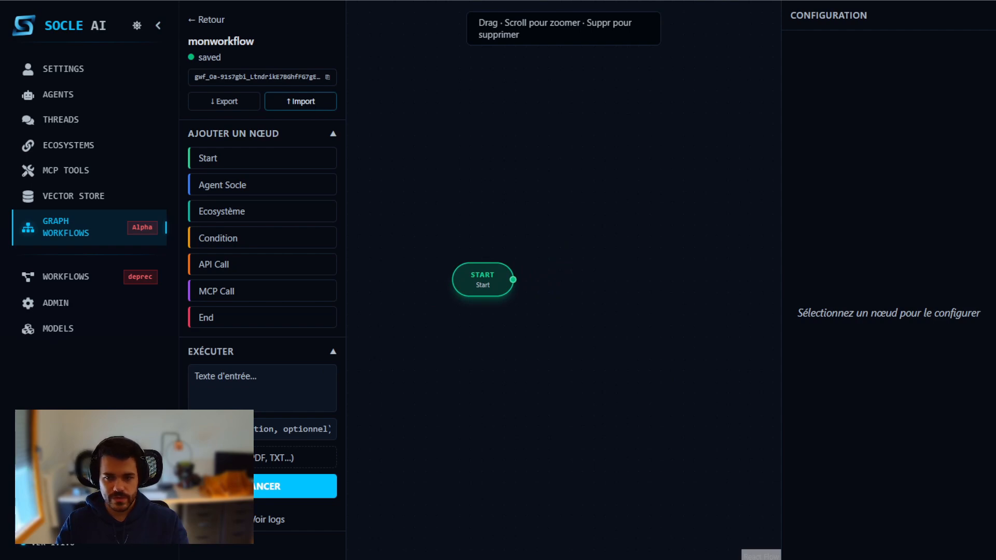
left_click(300, 101)
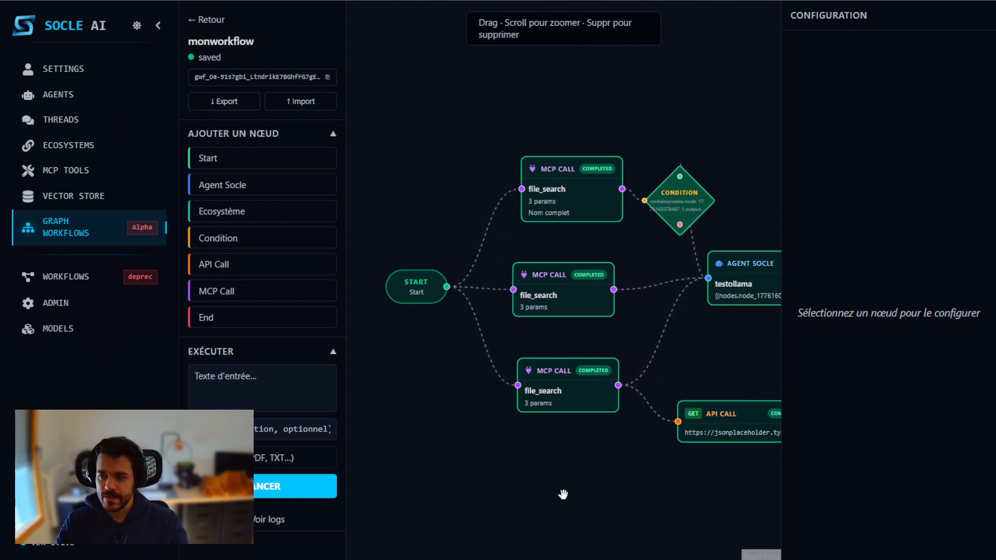
Shift the "Nom complet" file_search node slightly up and away from the Condition node
left_click_drag(638, 475, 607, 477)
scroll(539, 491, "down", 2)
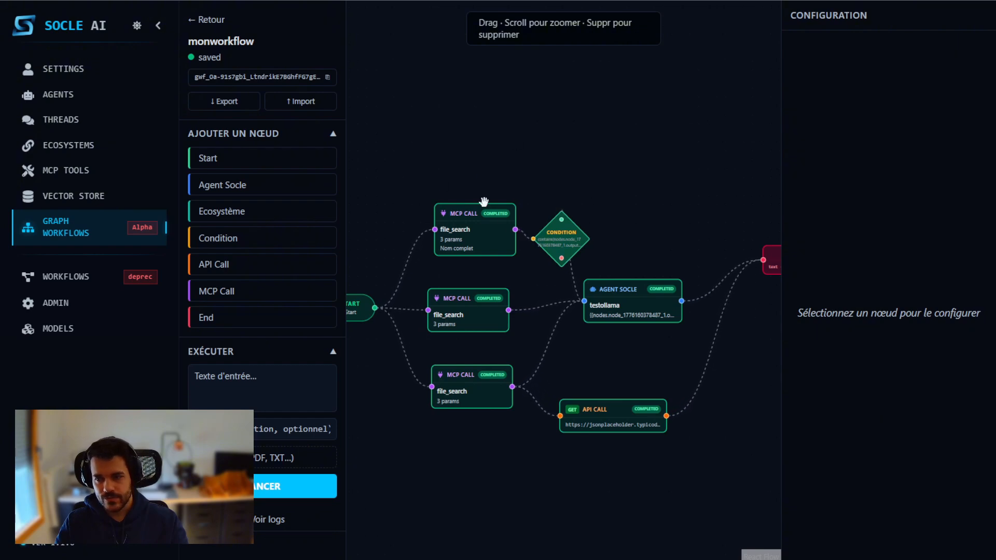
left_click_drag(484, 201, 476, 196)
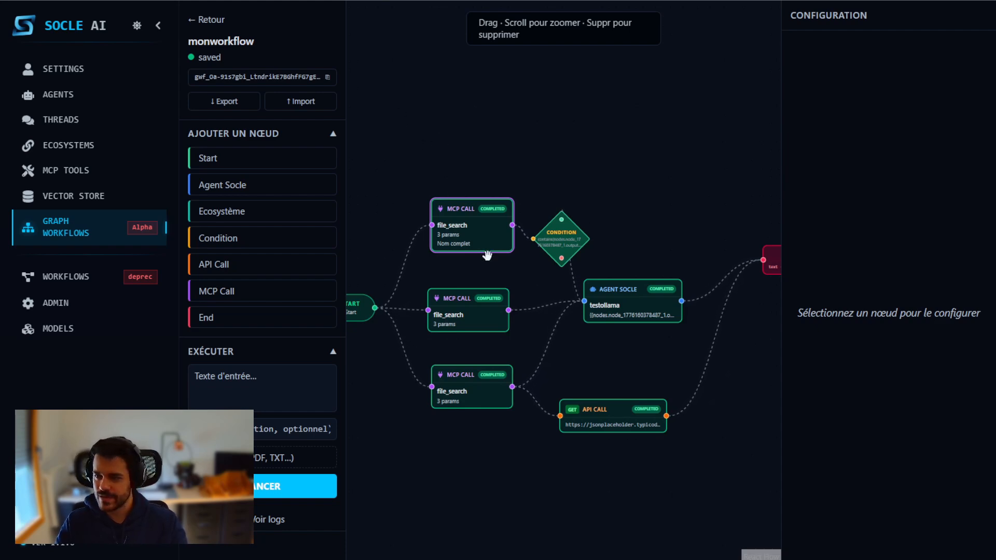
left_click_drag(487, 256, 482, 255)
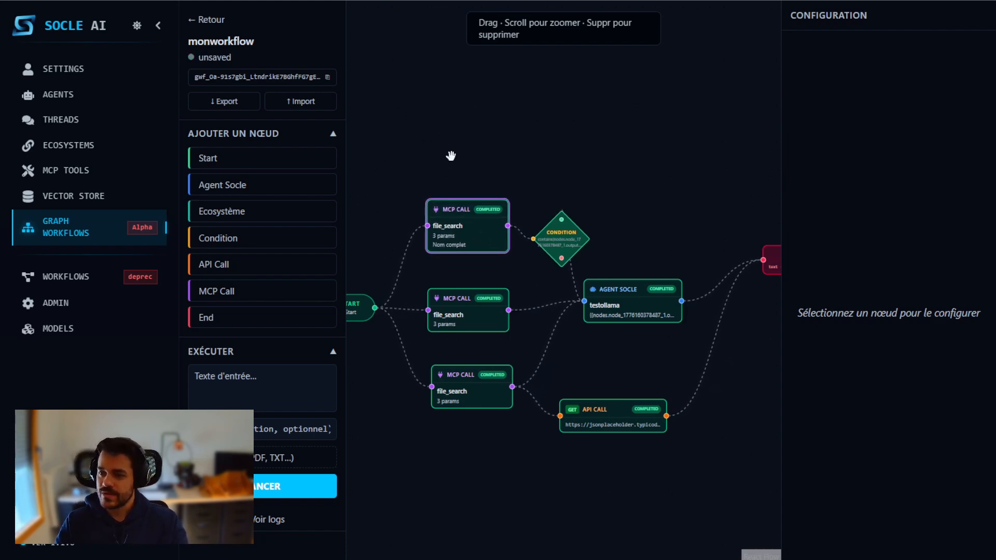
left_click_drag(449, 236, 451, 236)
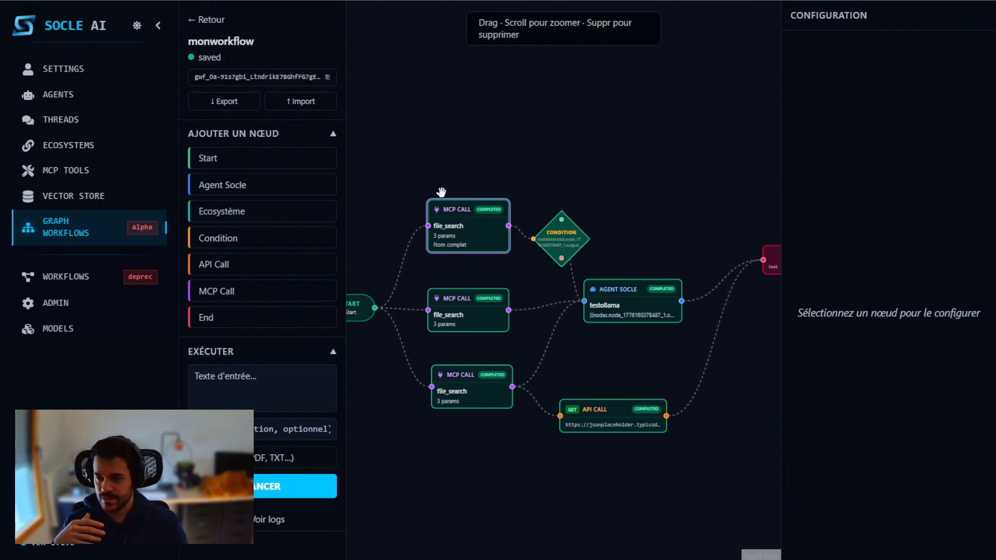
Review the Condition node's JMESPath expression and its true and false outputs
left_click(565, 235)
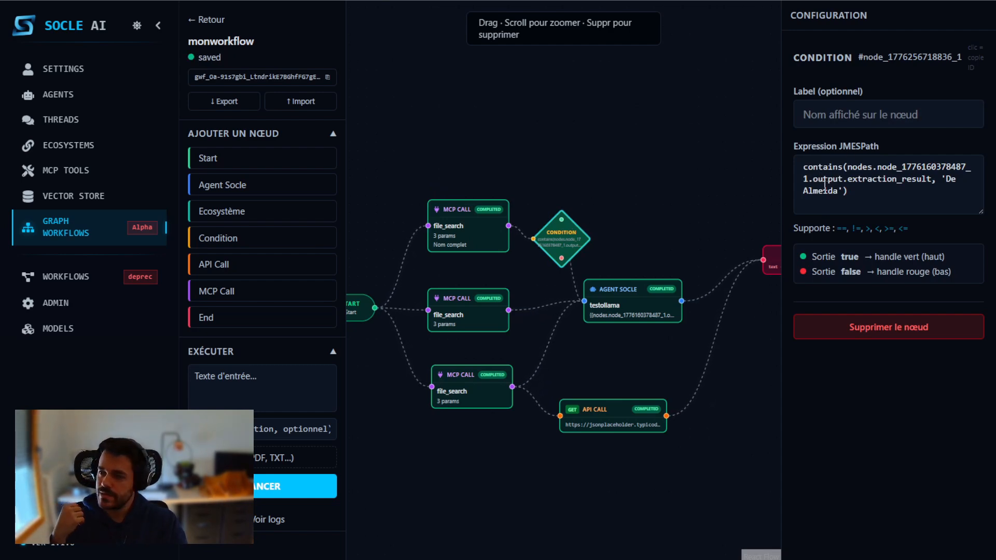
left_click_drag(839, 147, 883, 144)
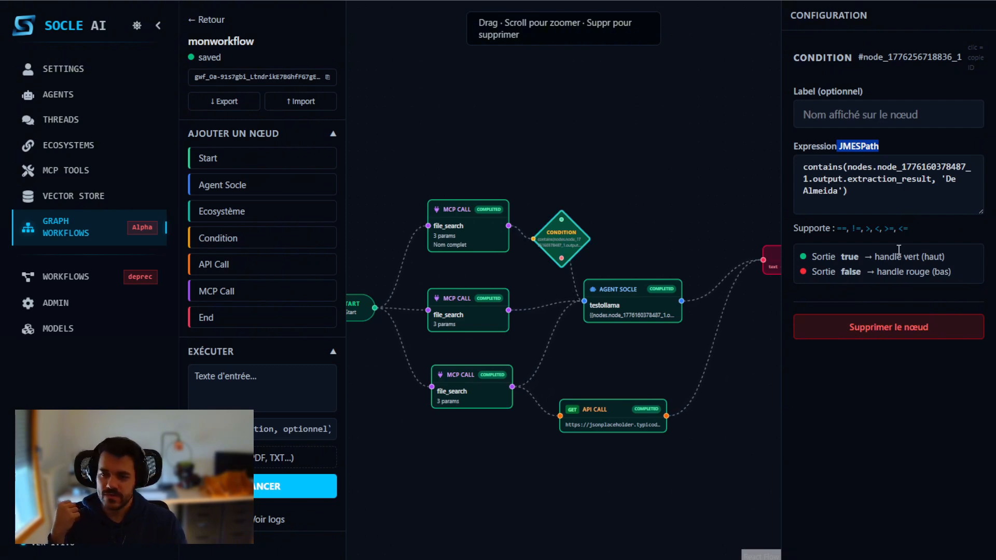
left_click(654, 234)
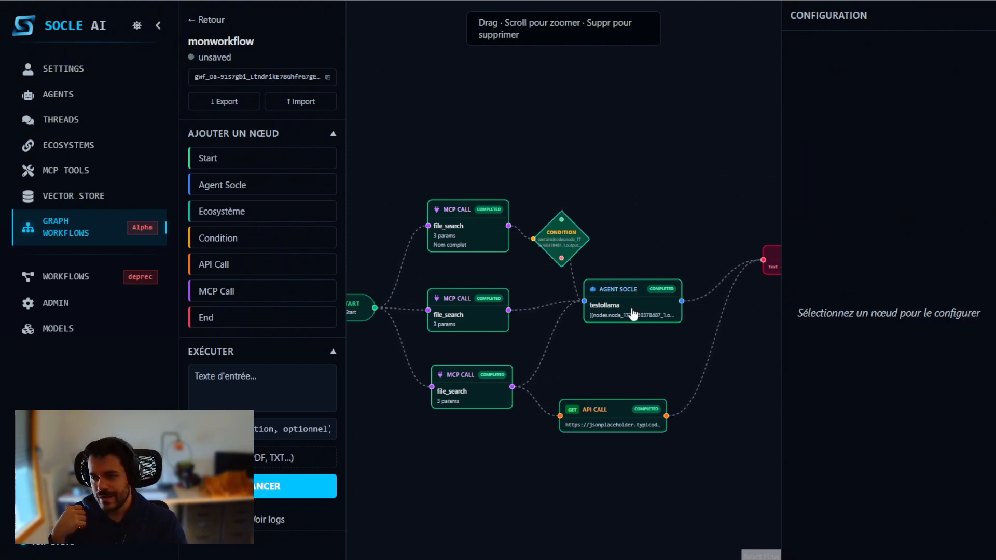
Check the Agent Socle node's prompt template and assign the gemma agent to the node
left_click(633, 313)
scroll(874, 243, "down", 1)
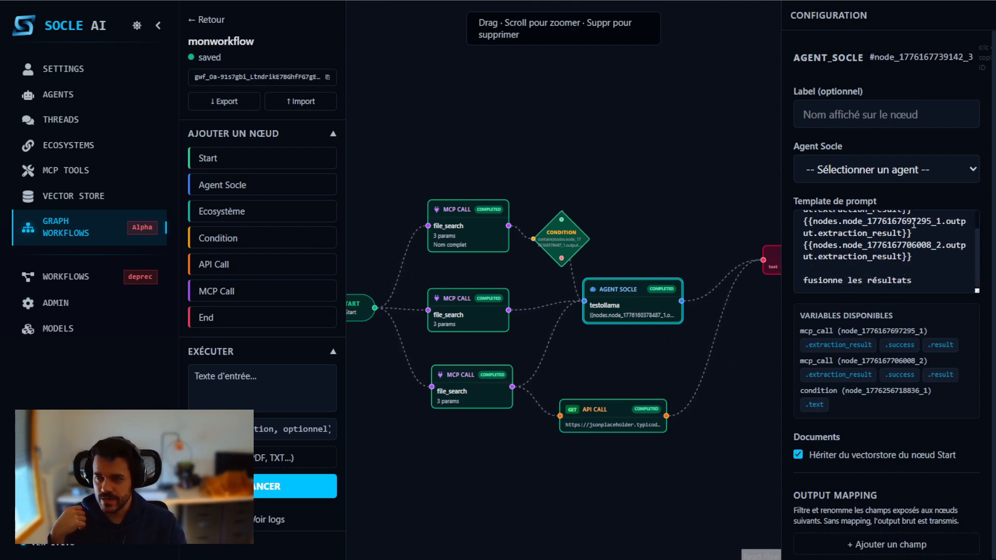
left_click(874, 169)
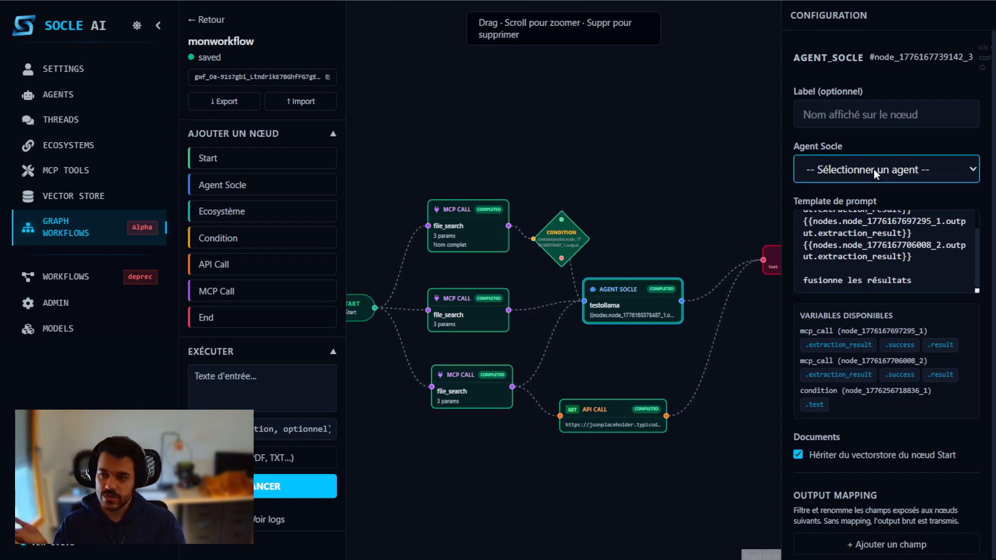
left_click(833, 222)
left_click(619, 156)
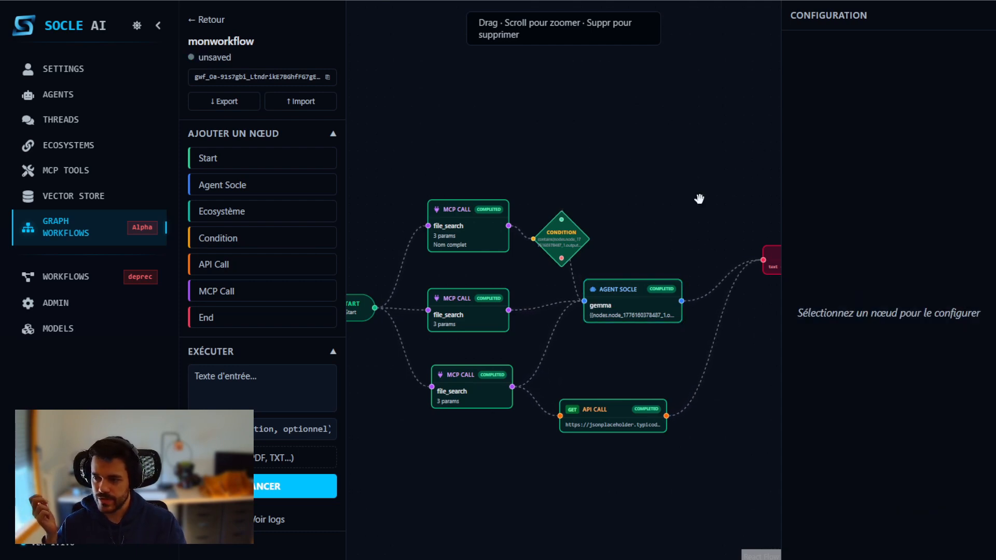
Review the API Call node's method, URL, headers and body settings
left_click_drag(630, 174, 648, 153)
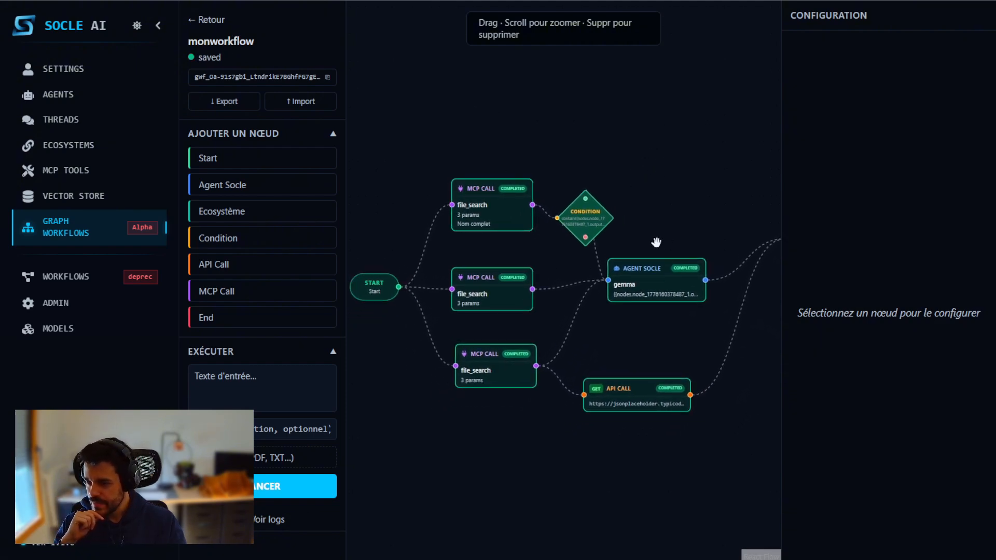
left_click(595, 412)
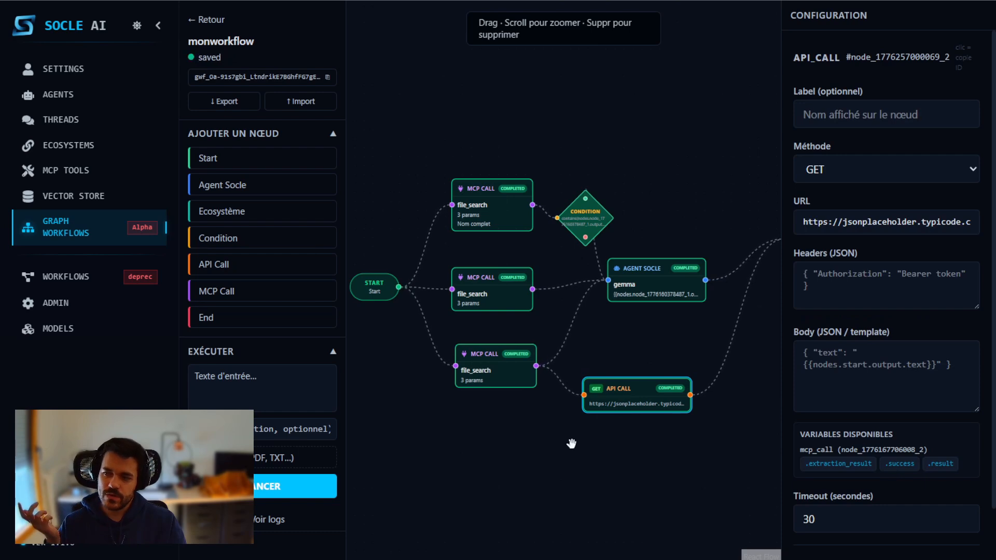
left_click(586, 449)
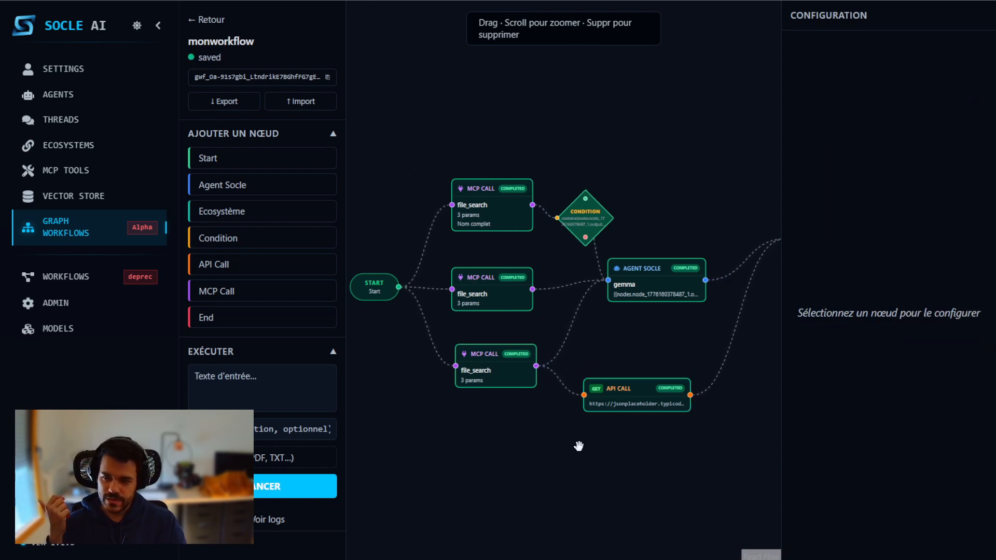
Examine the extraction_prompt parameter of each of the three file_search MCP Call nodes
mouse_move(662, 509)
left_mouse_down()
mouse_move(584, 531)
mouse_move(650, 515)
left_mouse_up()
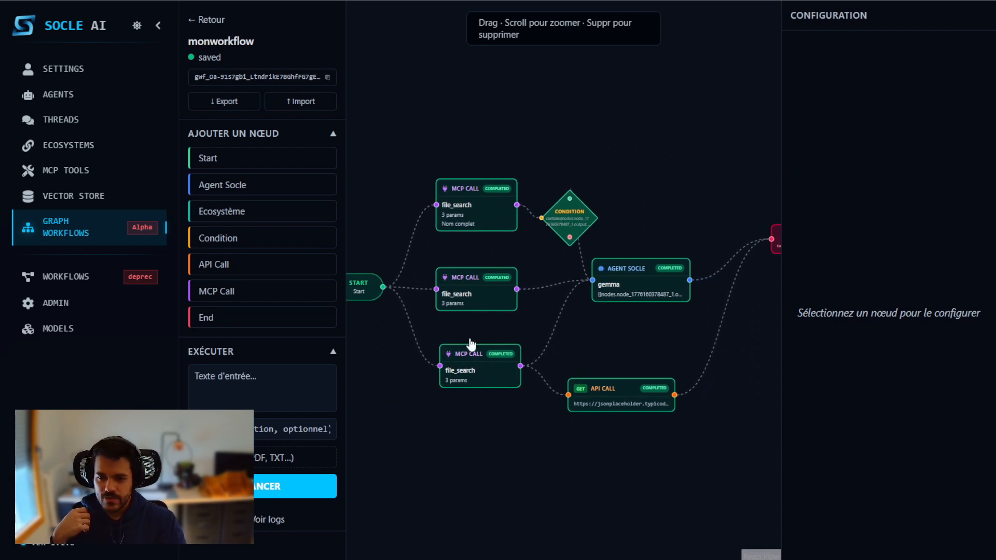
left_click(477, 220)
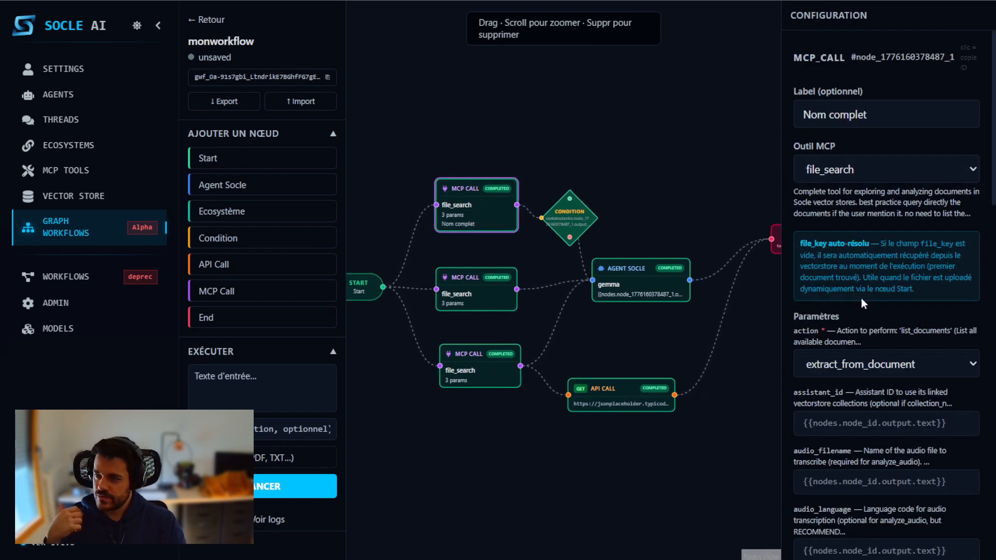
scroll(862, 388, "down", 5)
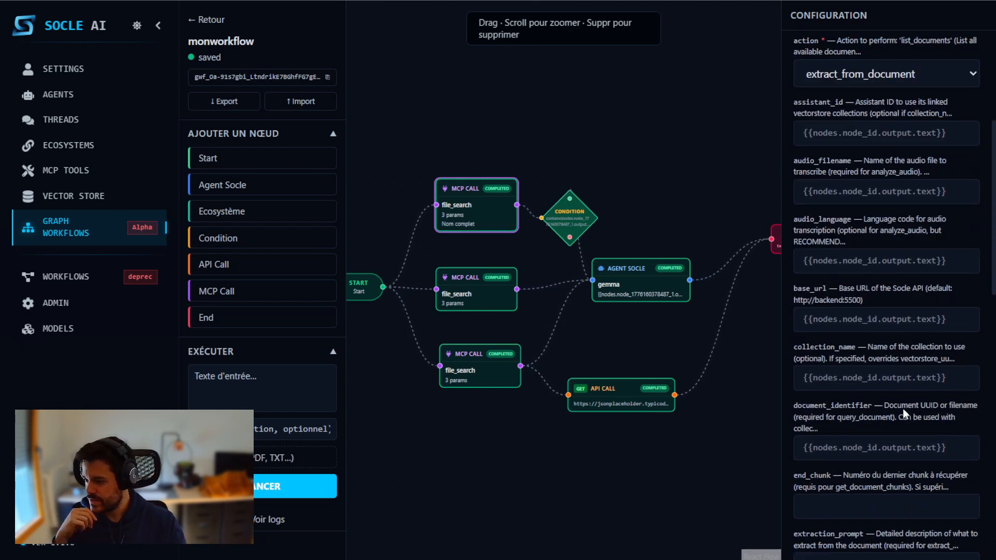
scroll(903, 414, "down", 4)
left_click(475, 300)
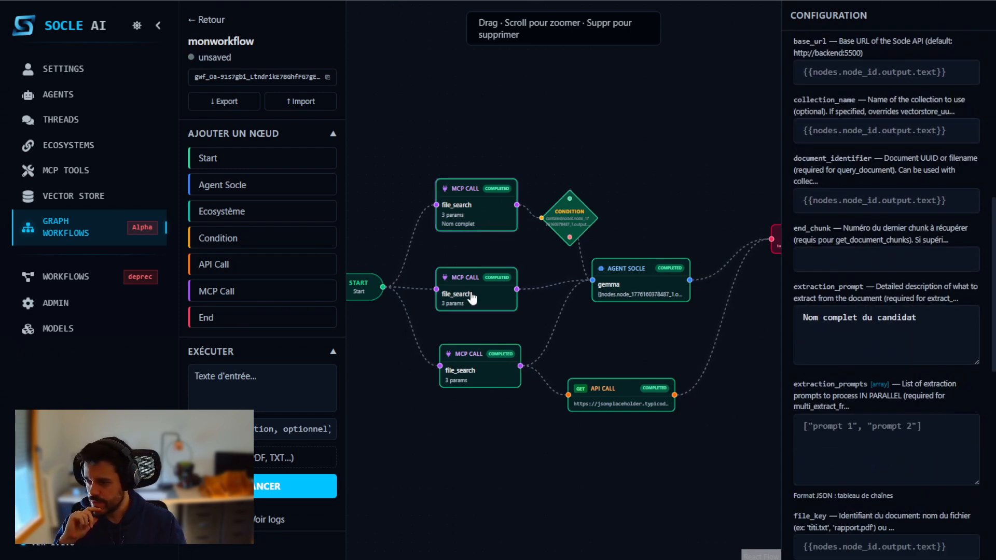
left_click(468, 224)
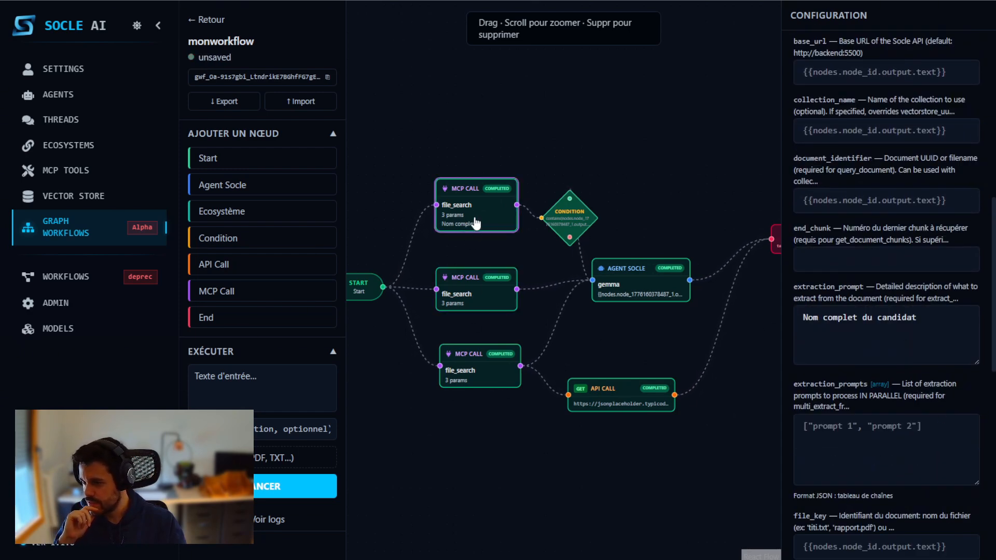
left_click(477, 304)
left_click(483, 364)
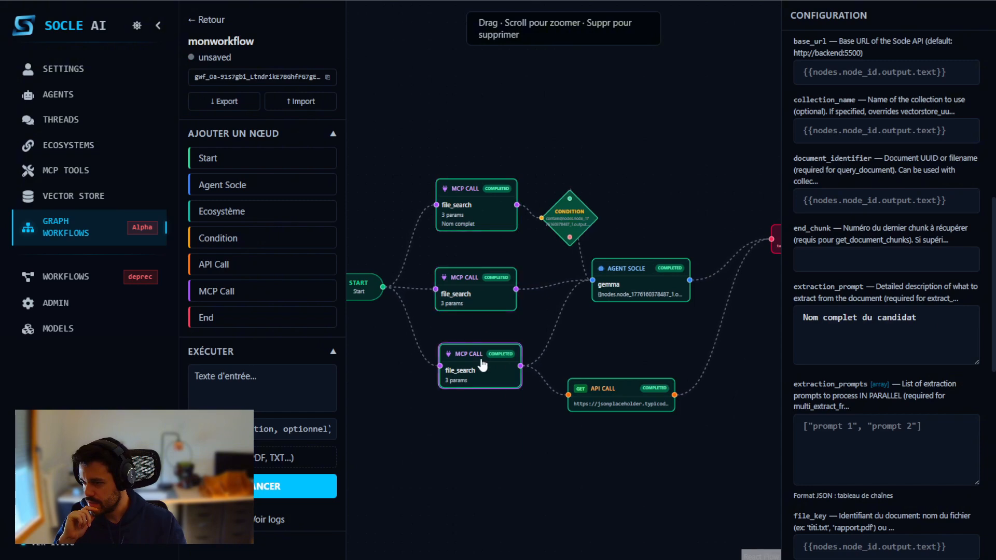
left_click(497, 454)
left_click(476, 298)
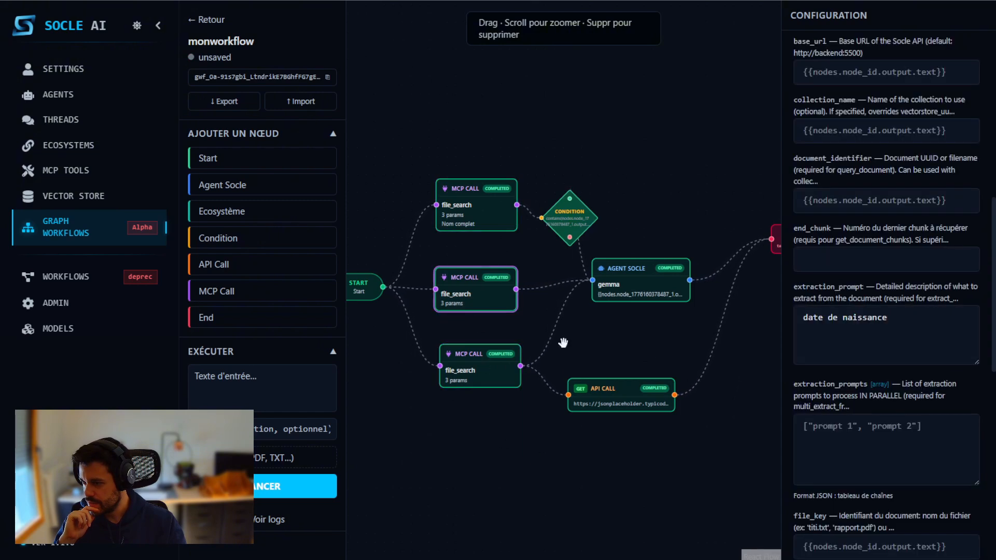
left_click(449, 462)
left_click(480, 381)
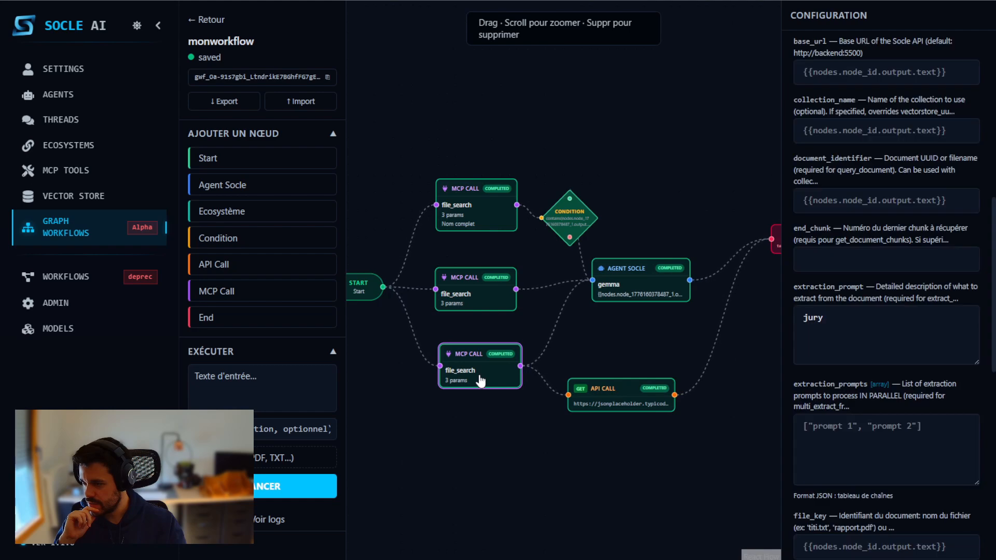
left_click(456, 467)
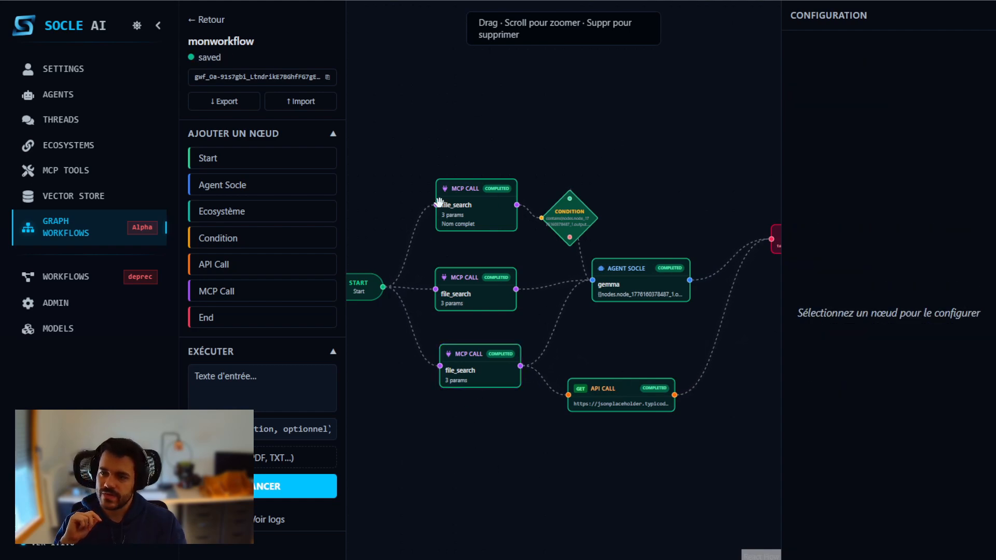
Switch to the Competence PDF in the browser and read through both pages of the résumé
key("ctrl+Tab")
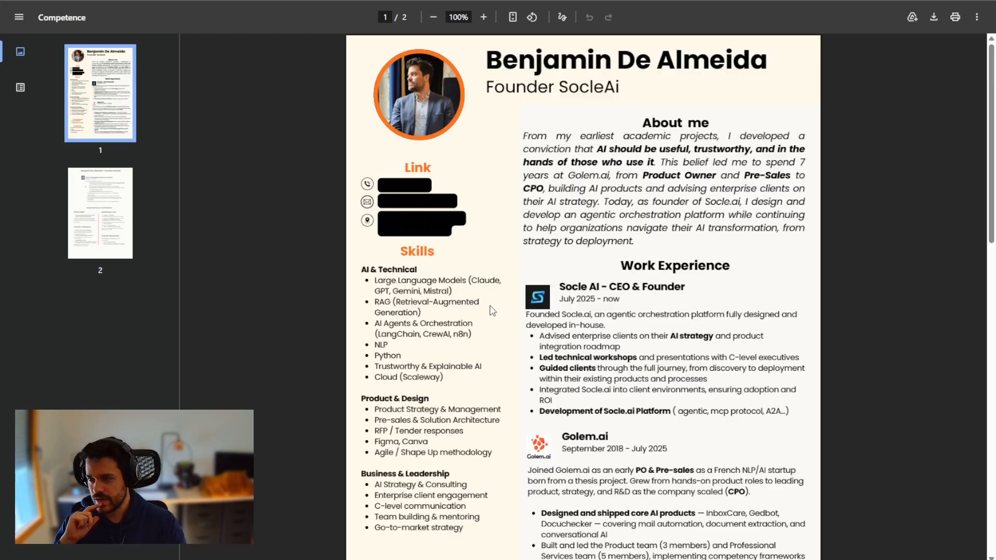
scroll(616, 342, "down", 17)
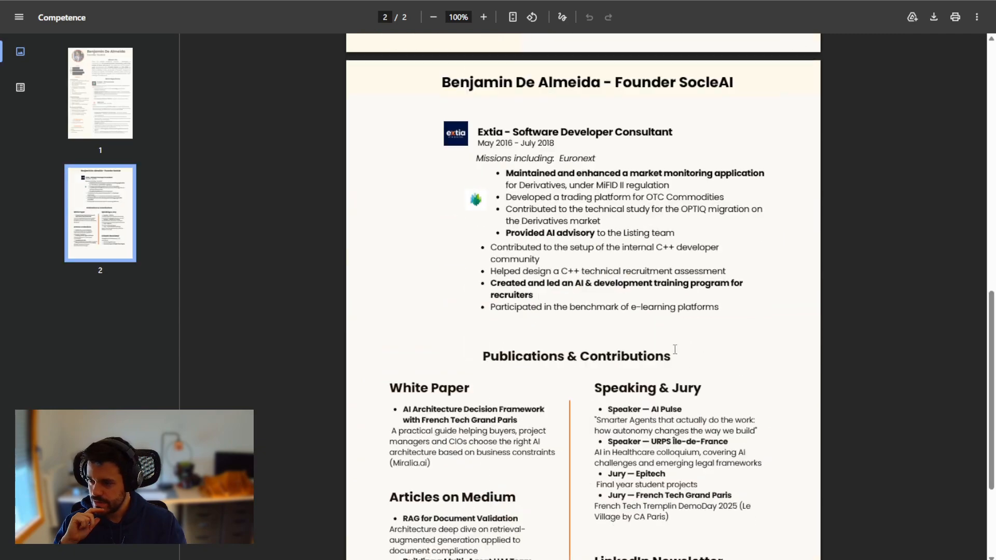
scroll(740, 487, "up", 7)
scroll(648, 415, "down", 5)
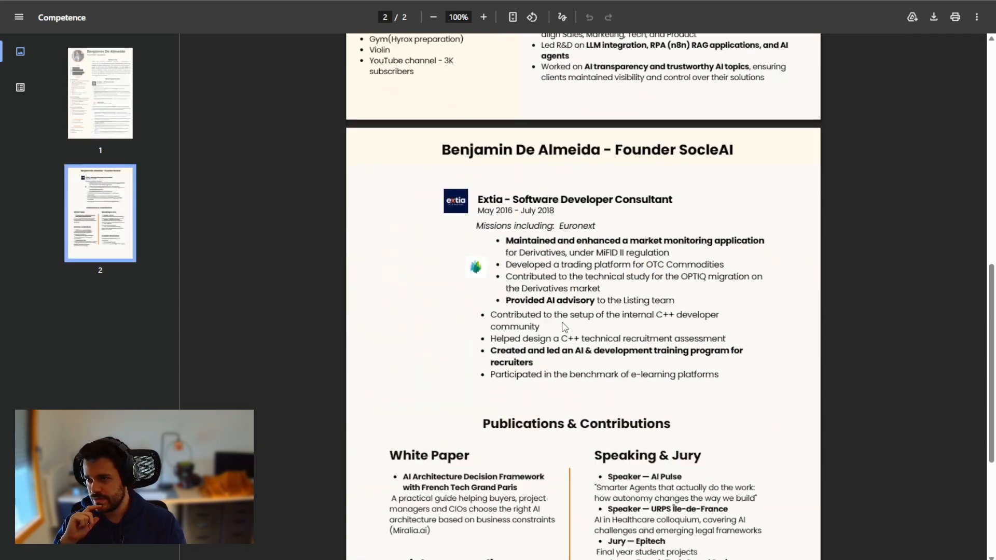
scroll(623, 369, "up", 9)
scroll(606, 345, "down", 11)
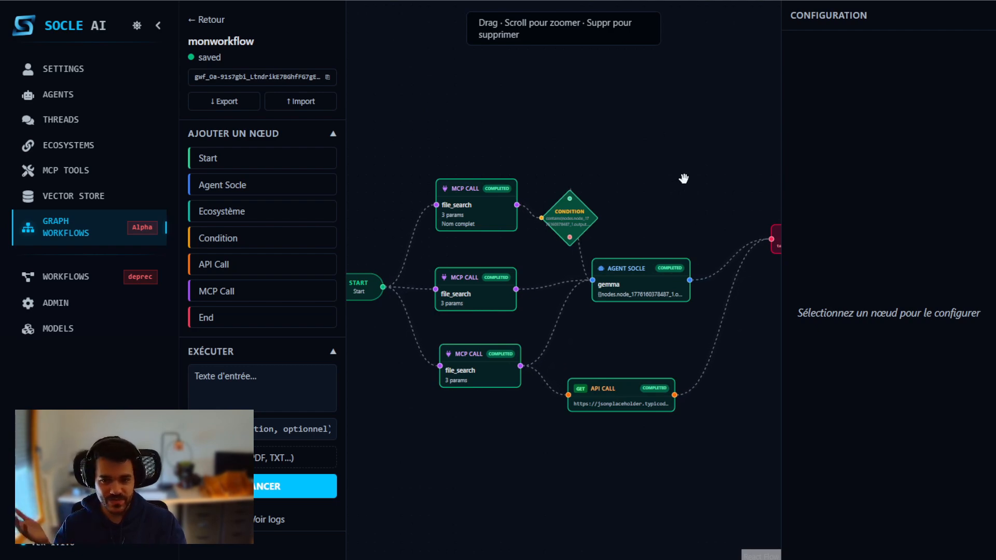
Attach the PDF document as the workflow's input file and launch the execution
left_click_drag(600, 160, 645, 148)
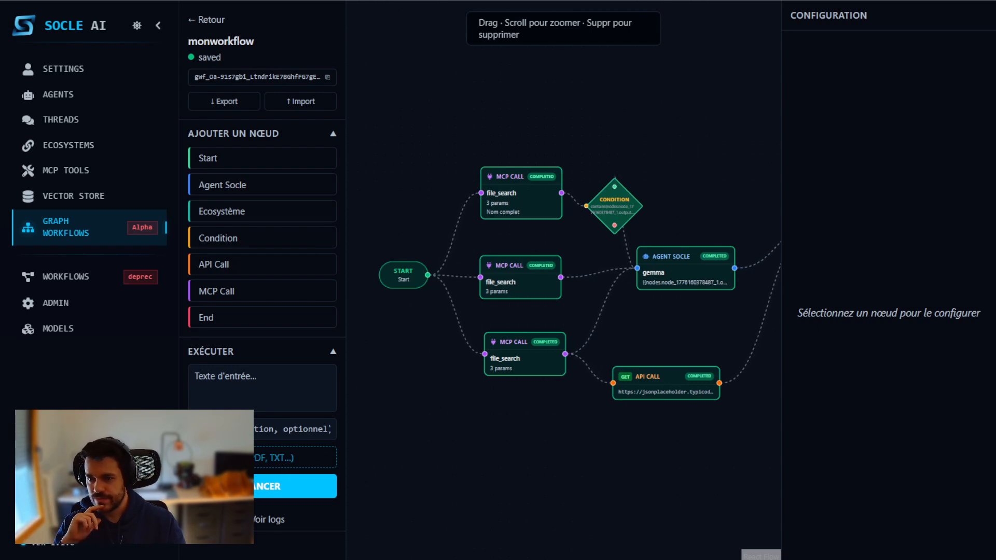
double_click(349, 406)
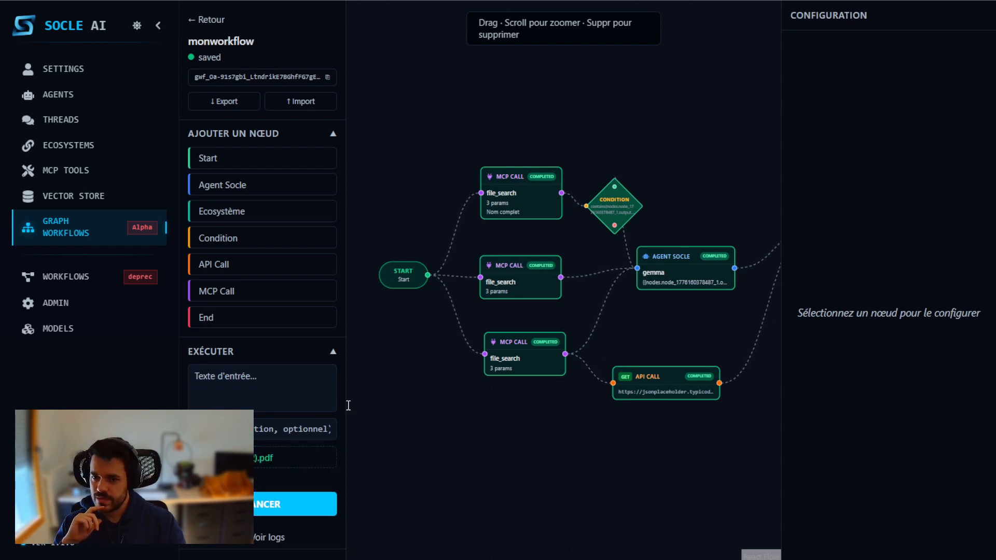
left_click(261, 509)
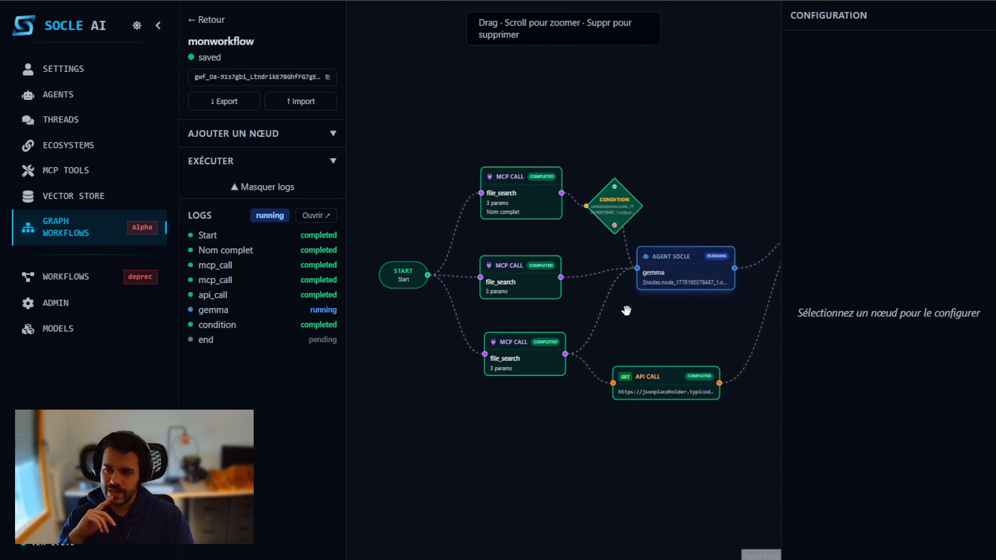
Open the execution logs and compare the vectorstore_uuid in the date de naissance mcp_call with the one in the Start node's input and output
left_click_drag(621, 324, 531, 332)
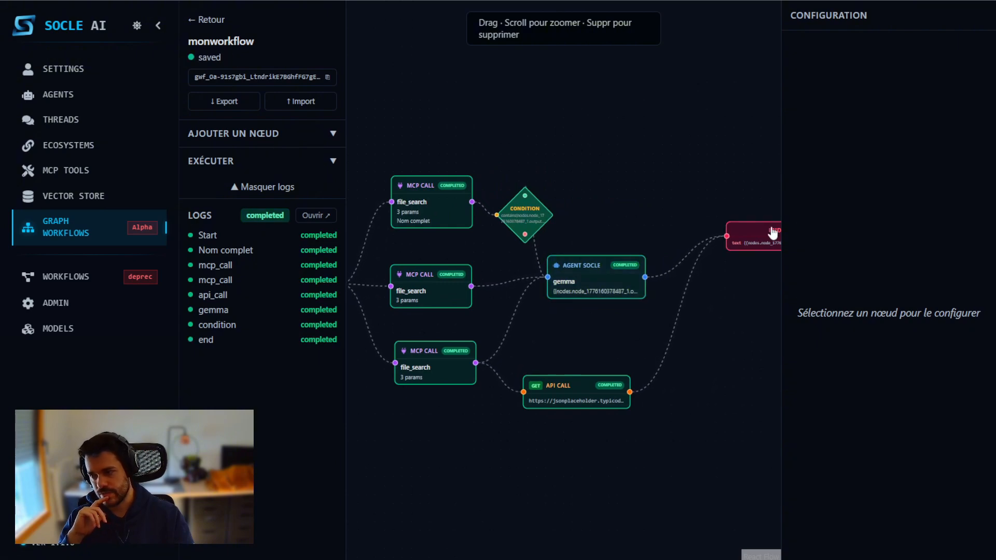
left_click(314, 216)
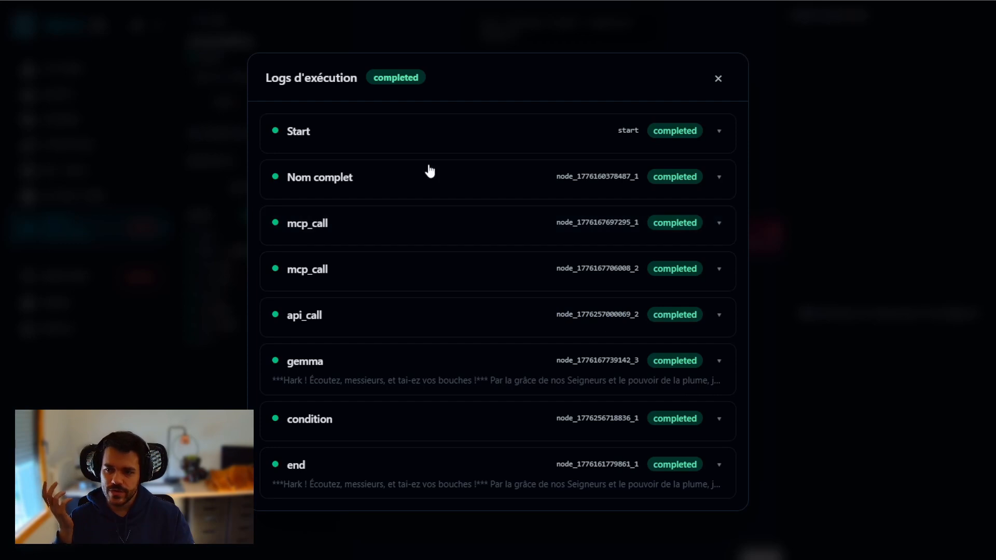
left_click(317, 233)
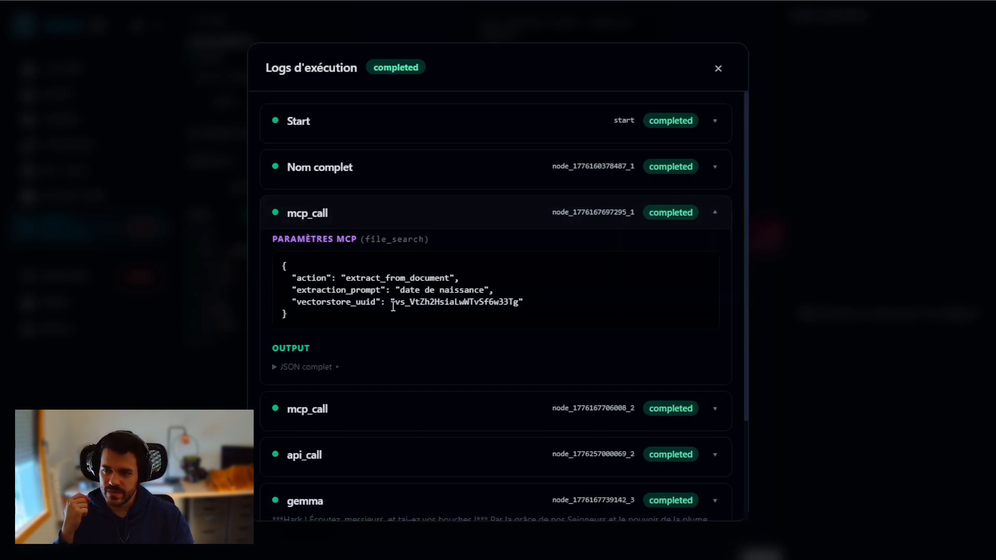
left_click_drag(397, 304, 497, 304)
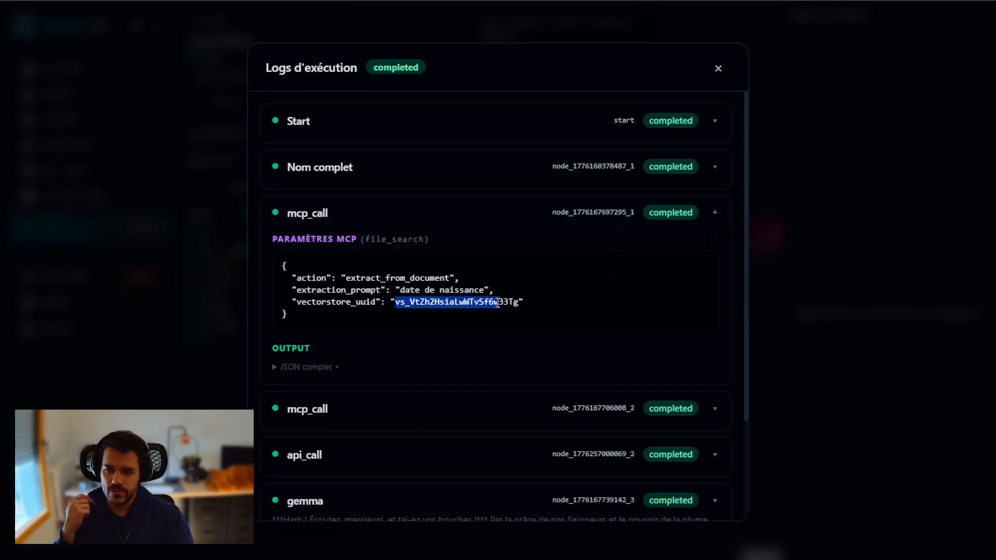
left_click(367, 116)
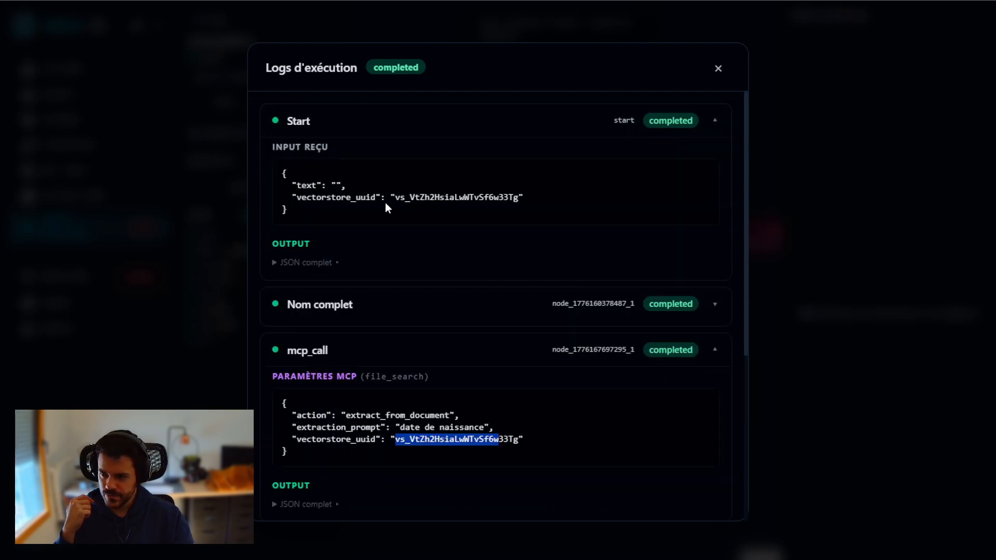
left_click(298, 264)
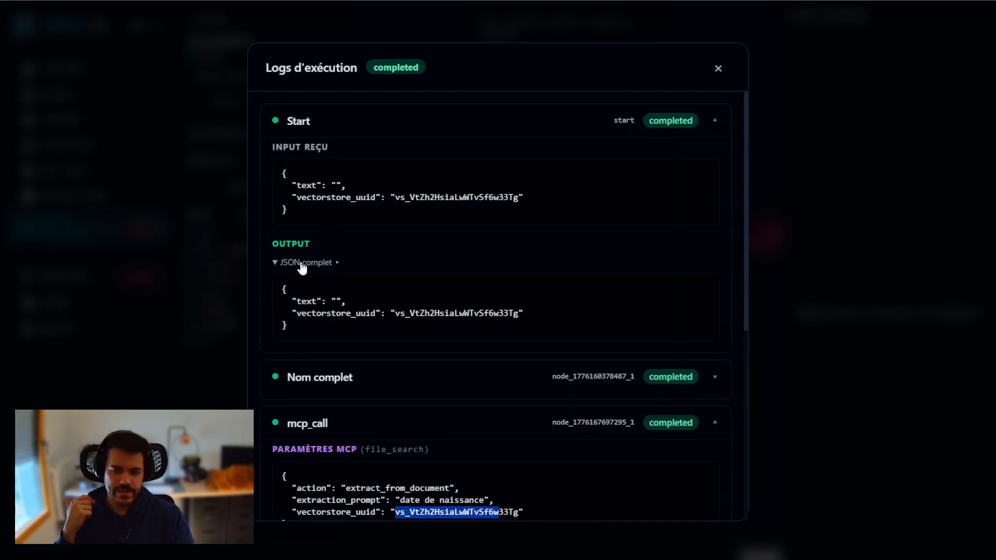
left_click(301, 265)
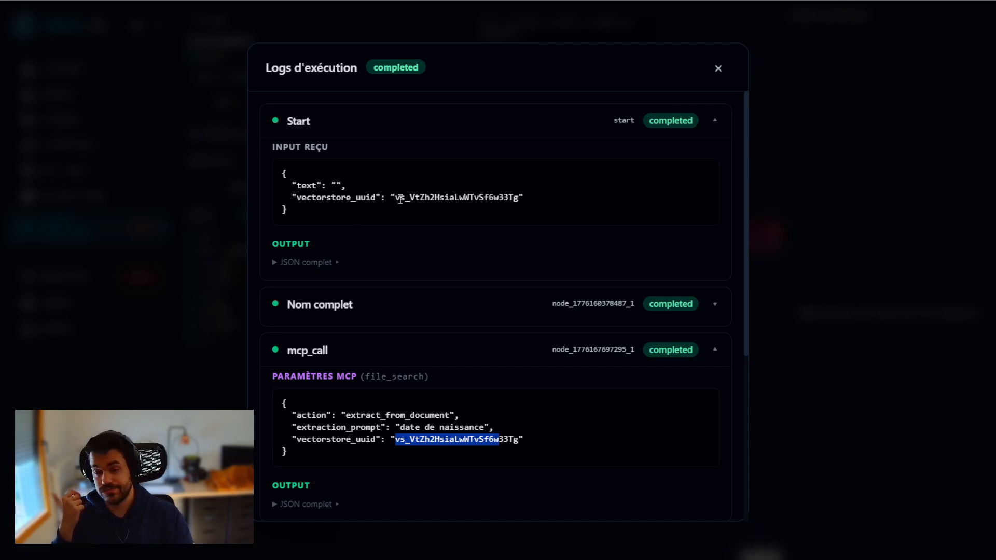
left_click_drag(400, 200, 348, 186)
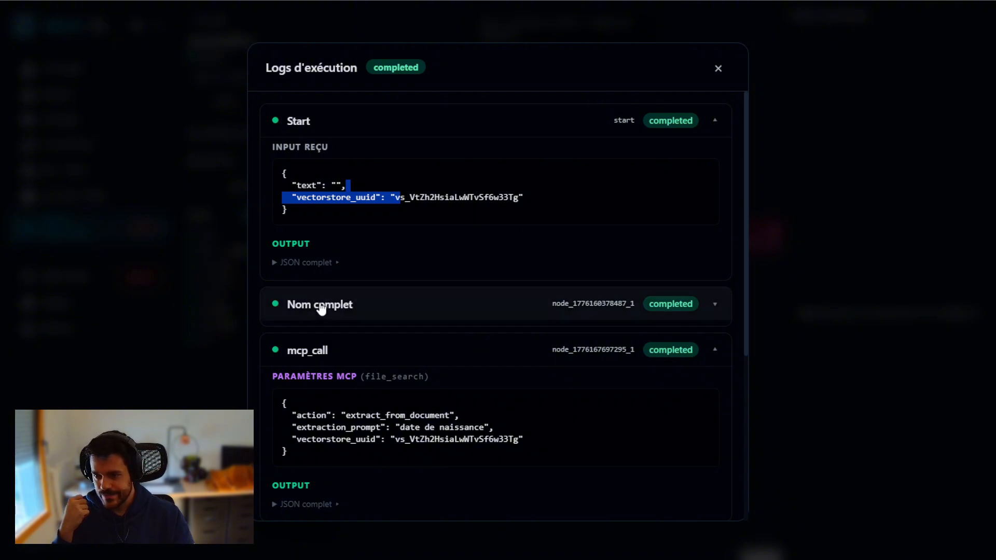
Examine the Nom complet node's log, checking its extraction_prompt and the extraction_result in the full JSON output
left_click(379, 304)
left_click(424, 220)
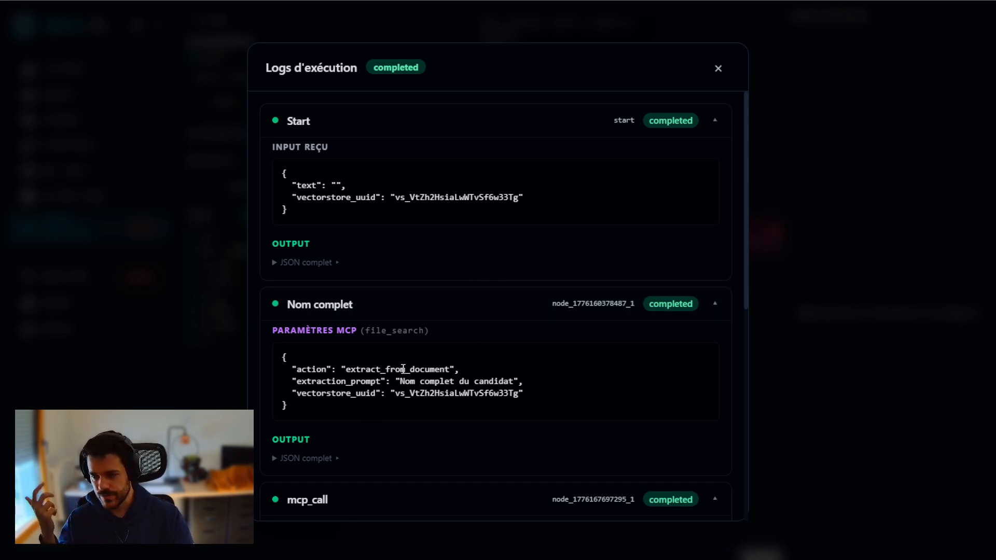
scroll(403, 368, "down", 2)
left_click_drag(414, 262, 522, 262)
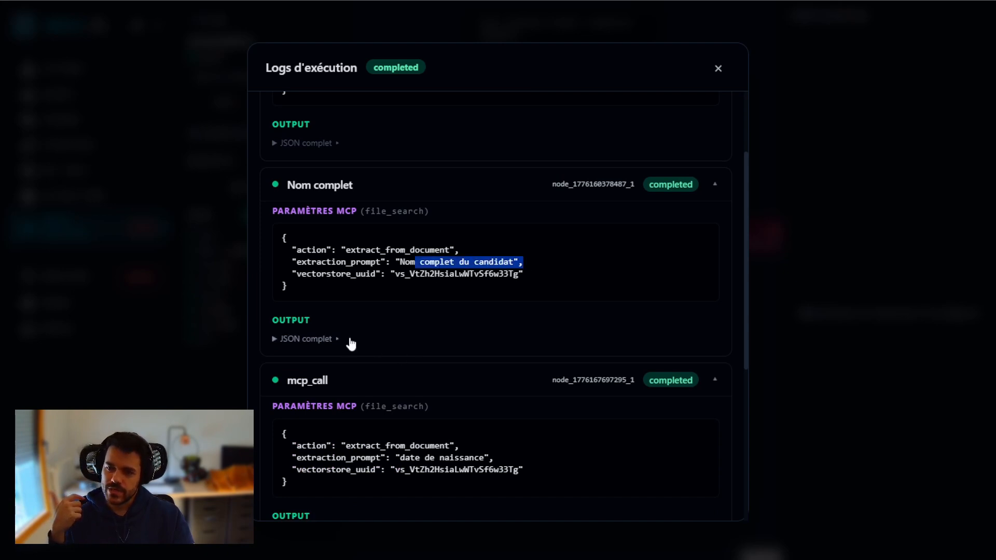
left_click(347, 341)
scroll(437, 358, "down", 1)
scroll(452, 405, "down", 4)
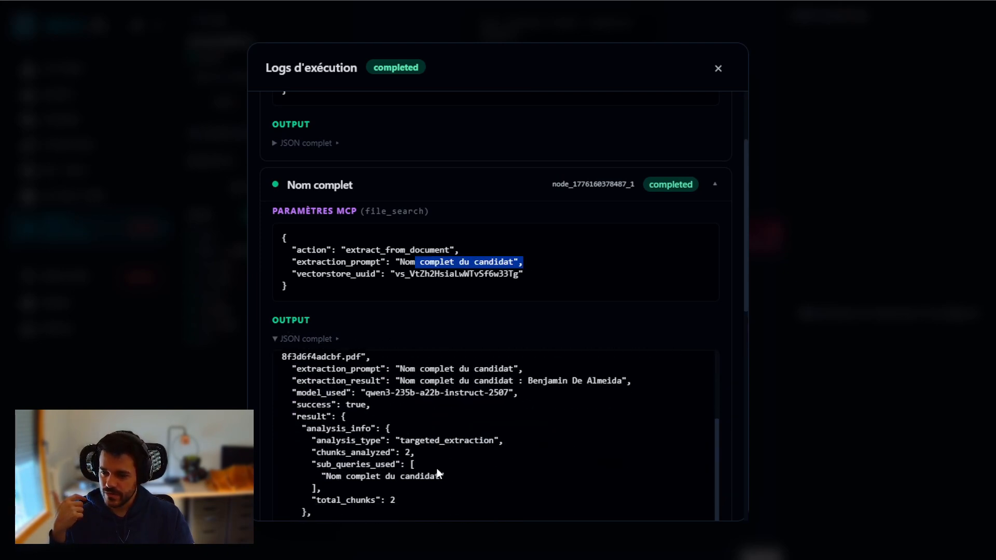
scroll(457, 436, "down", 1)
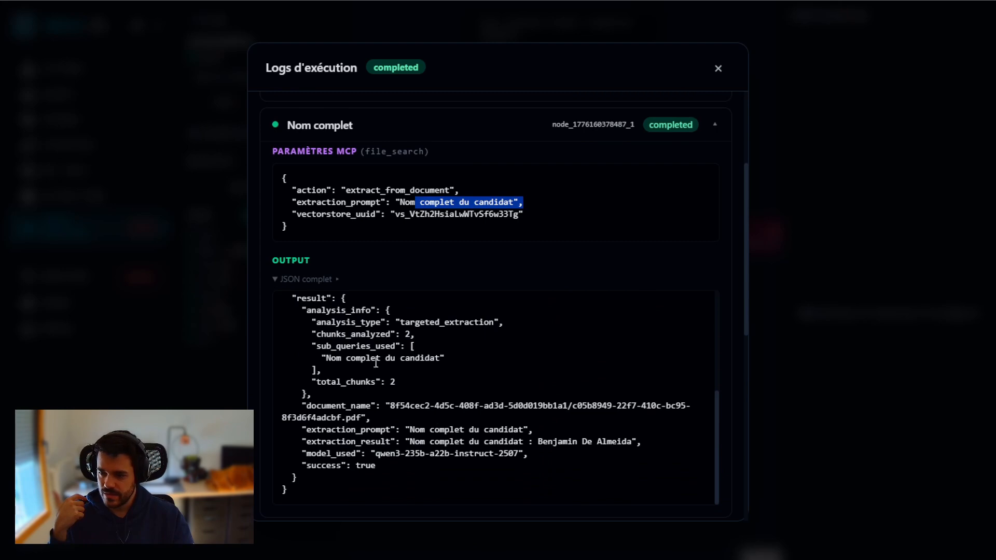
scroll(386, 391, "up", 3)
left_click_drag(530, 382, 625, 383)
Expand the gemma node's log and read the sent prompt, covering the name, birth date and jury extraction results
scroll(509, 311, "down", 8)
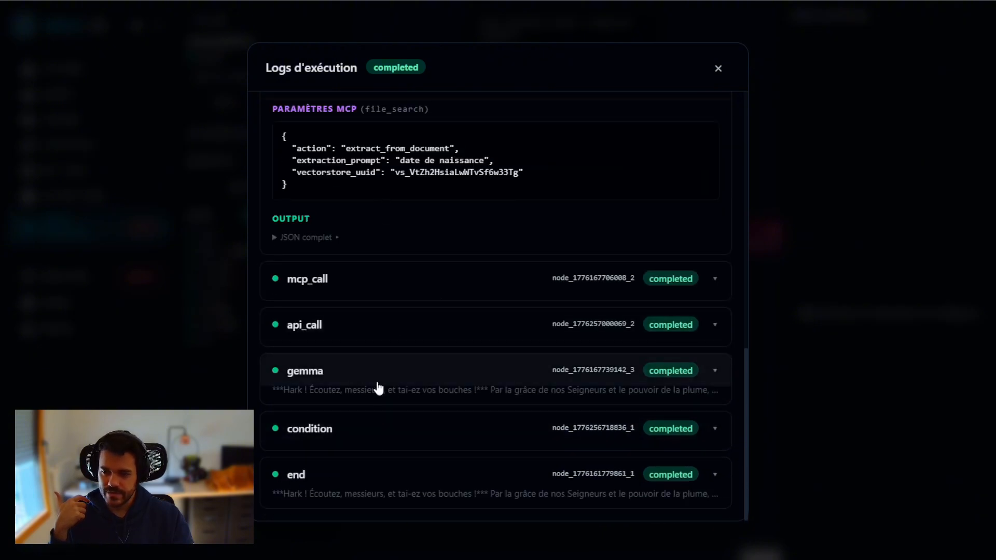
left_click(378, 389)
scroll(462, 288, "down", 3)
left_click_drag(334, 297, 494, 382)
left_click(347, 267)
left_click_drag(362, 264, 483, 252)
left_click(562, 261)
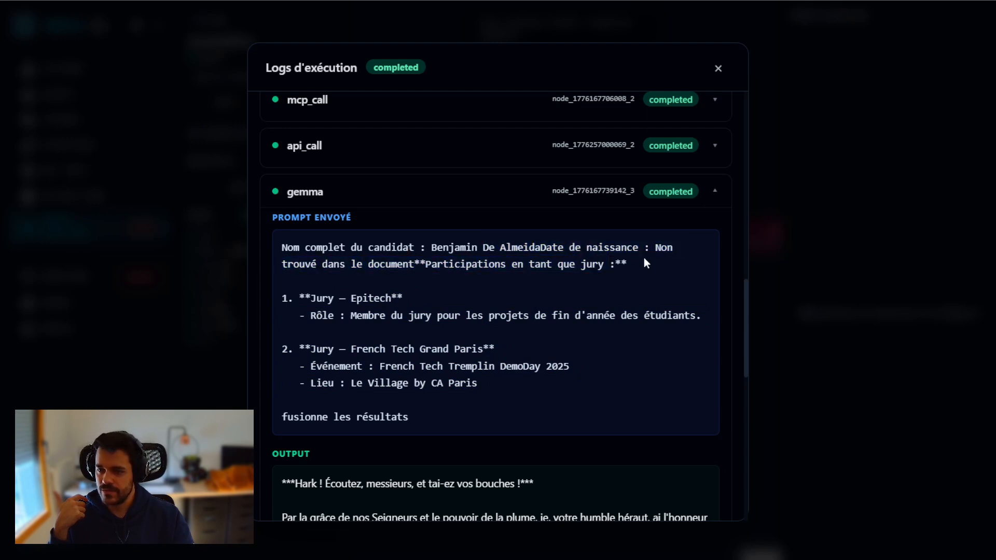
left_click_drag(294, 262, 363, 267)
left_click_drag(392, 267, 511, 273)
left_click_drag(575, 267, 471, 260)
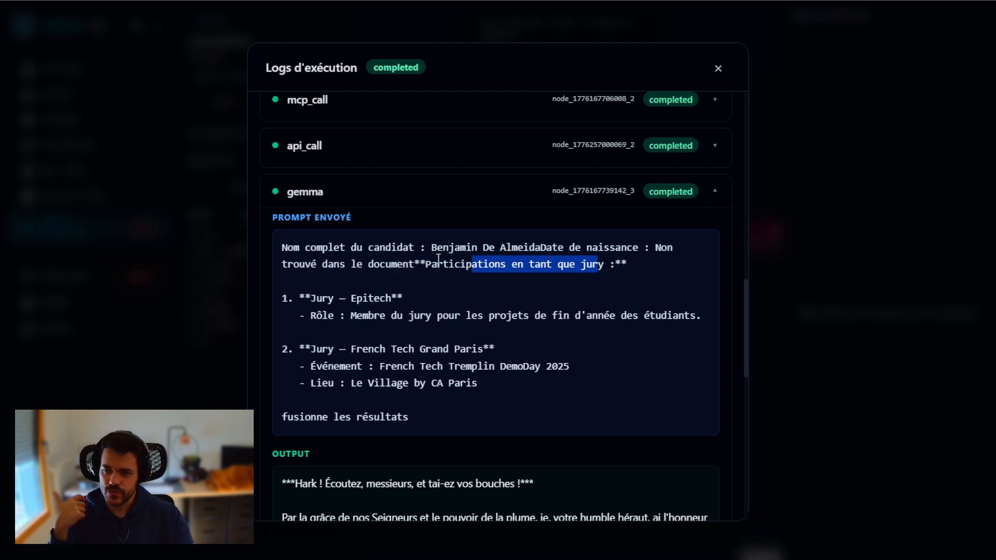
left_click_drag(322, 299, 471, 317)
left_click_drag(483, 318, 497, 320)
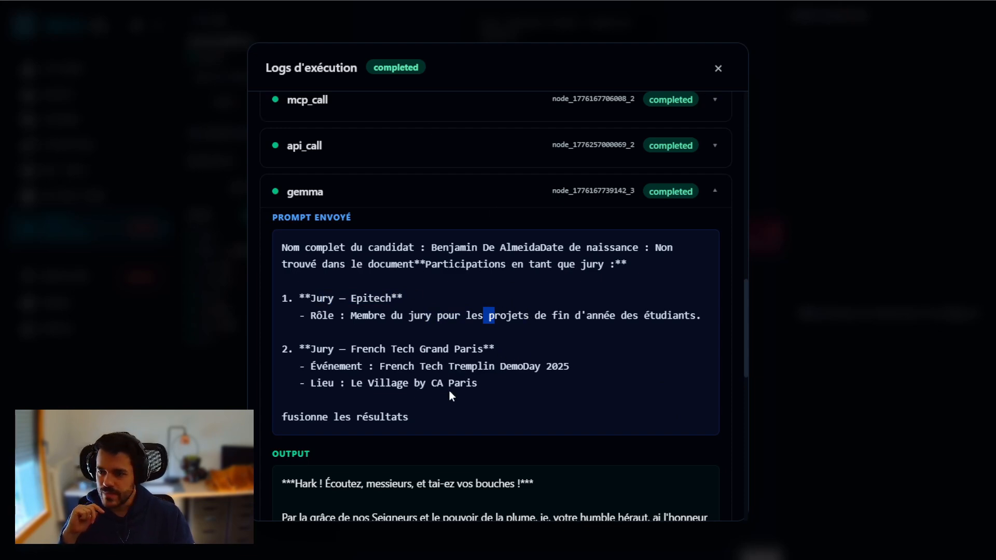
Read the gemma node's generated output through to its end and close the execution logs
scroll(715, 220, "down", 5)
scroll(431, 263, "down", 1)
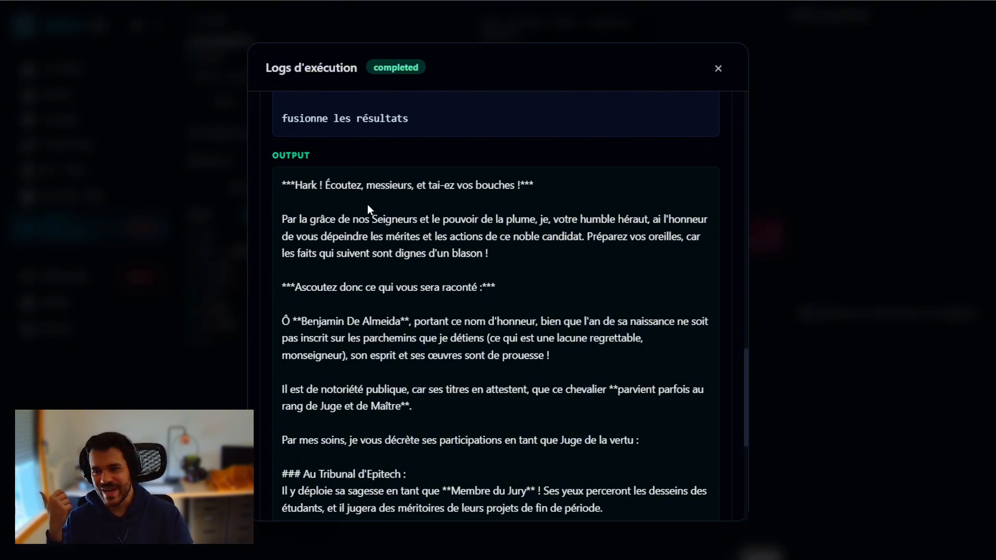
left_click_drag(344, 236, 525, 413)
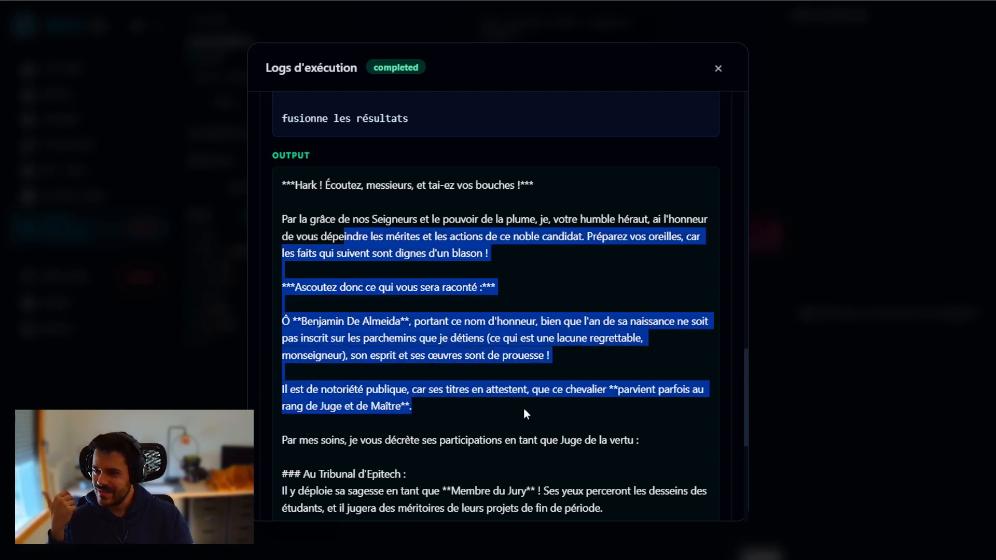
left_click_drag(315, 192, 490, 254)
left_click(494, 246)
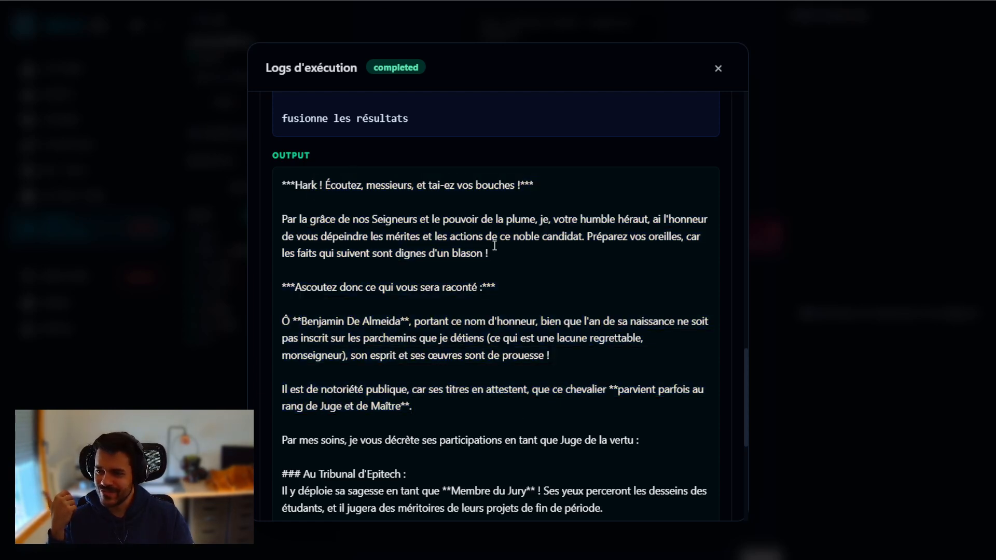
left_click_drag(494, 220, 623, 356)
scroll(623, 356, "down", 2)
left_click_drag(451, 318, 513, 395)
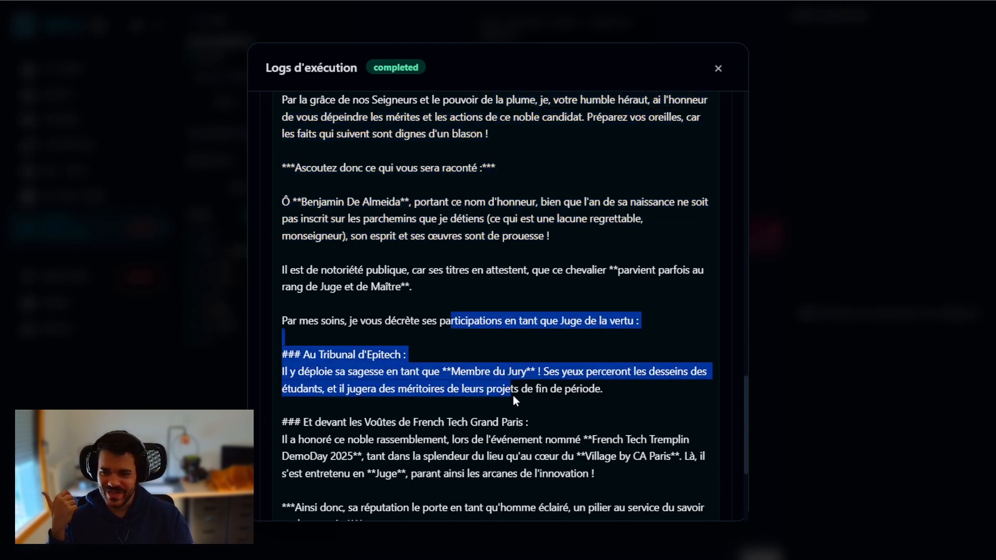
scroll(513, 395, "down", 4)
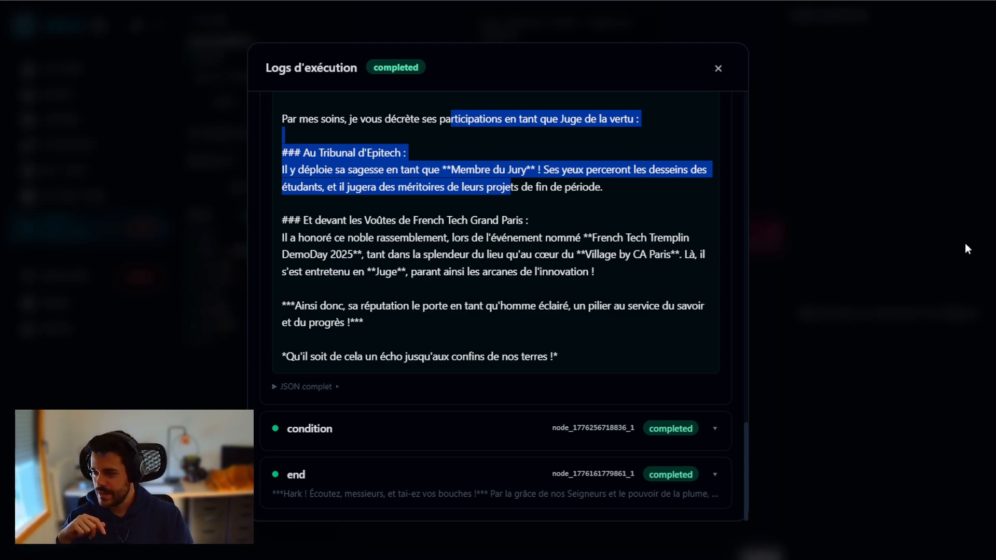
left_click(867, 299)
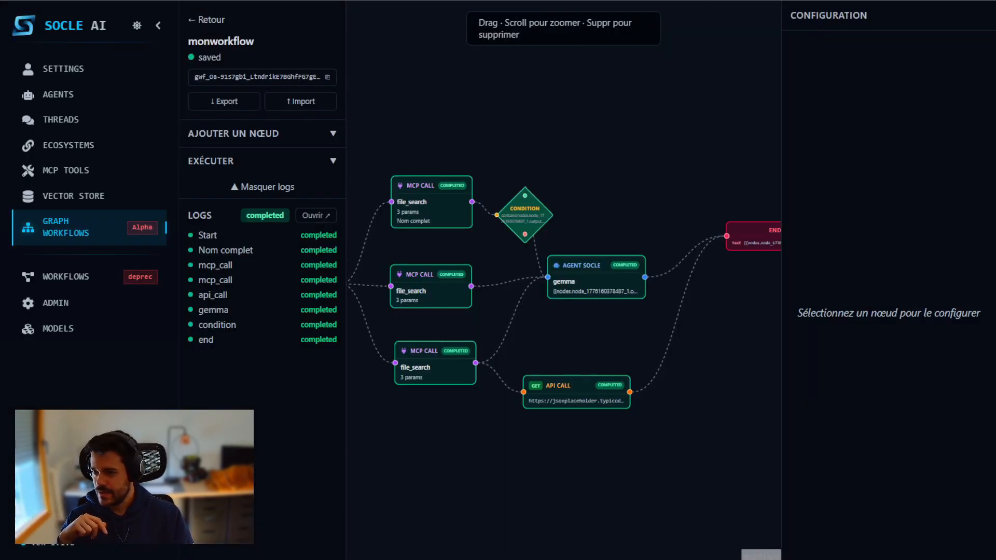
Open the details of the monworkflow run from the Graph Workflows history in Threads
left_click(61, 119)
left_click(446, 73)
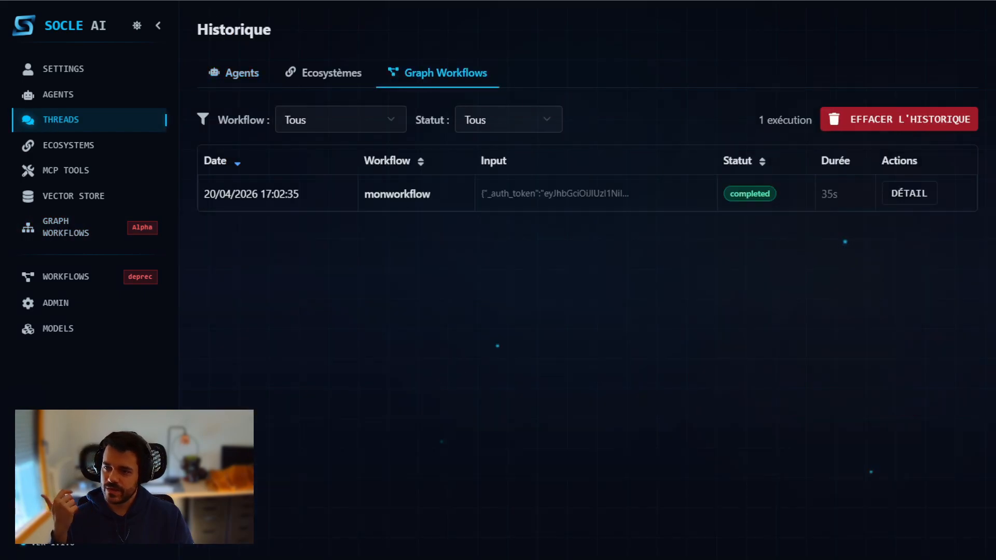
left_click(897, 191)
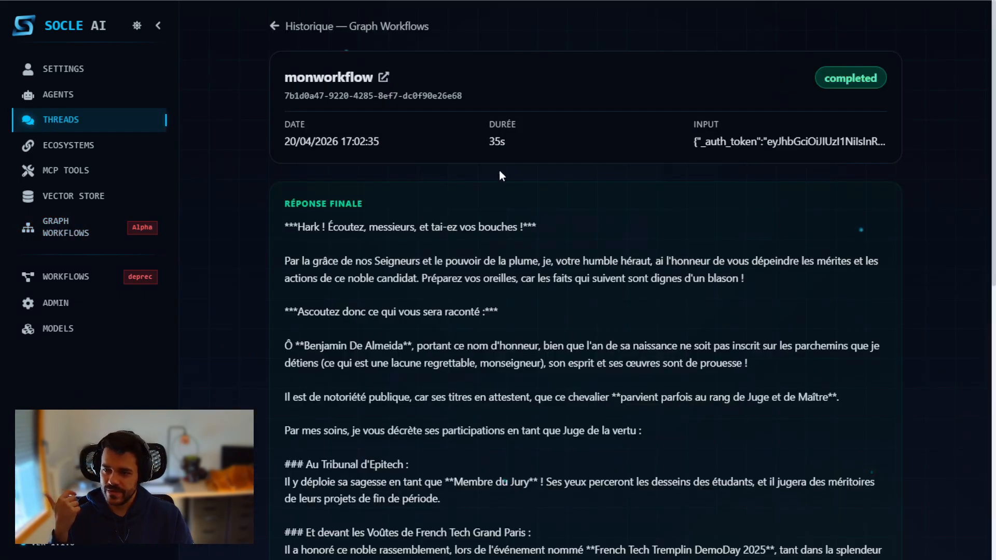
Inspect the date de naissance and jury MCP call steps and the final response of the run, and return to the history list
scroll(419, 229, "down", 10)
left_click(379, 218)
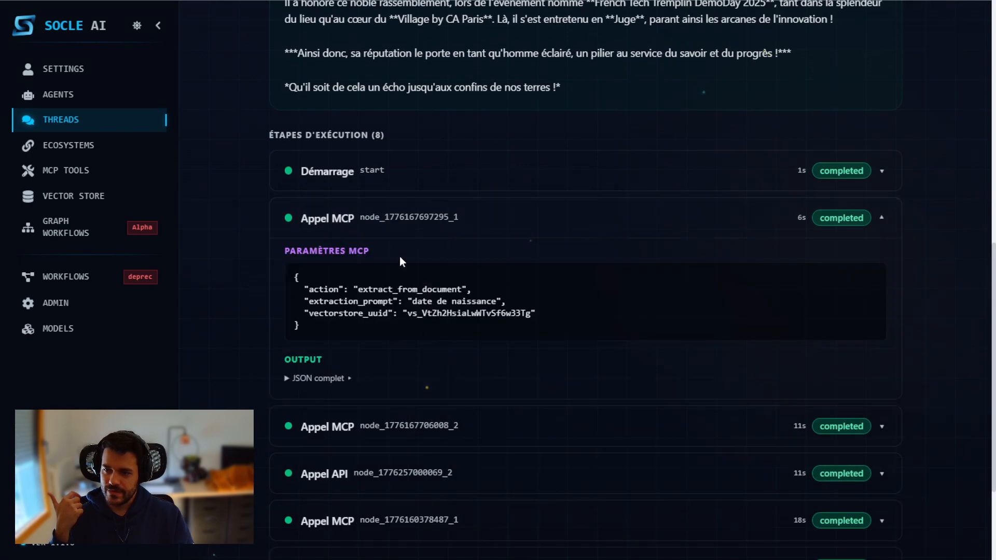
left_click(369, 426)
scroll(368, 363, "down", 6)
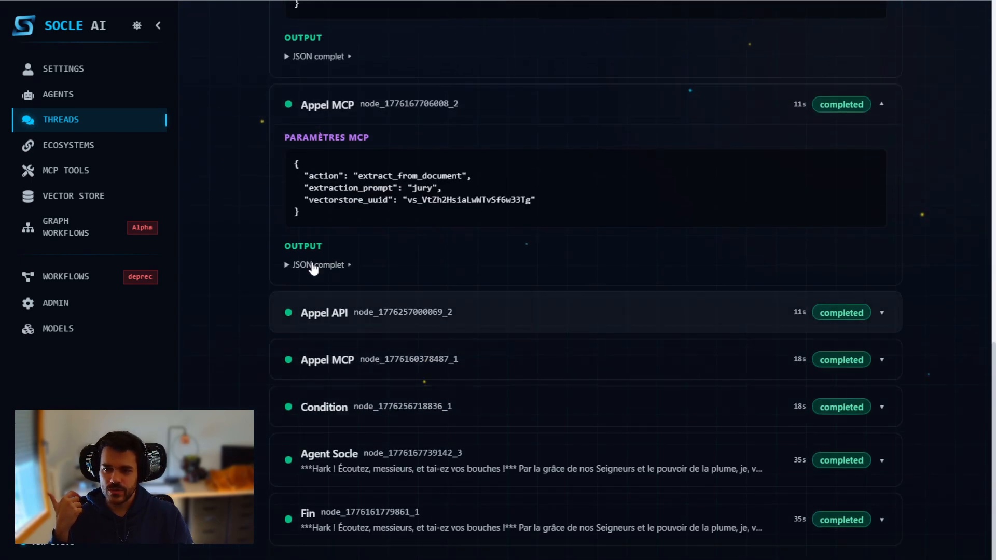
left_click(312, 265)
left_click(312, 265)
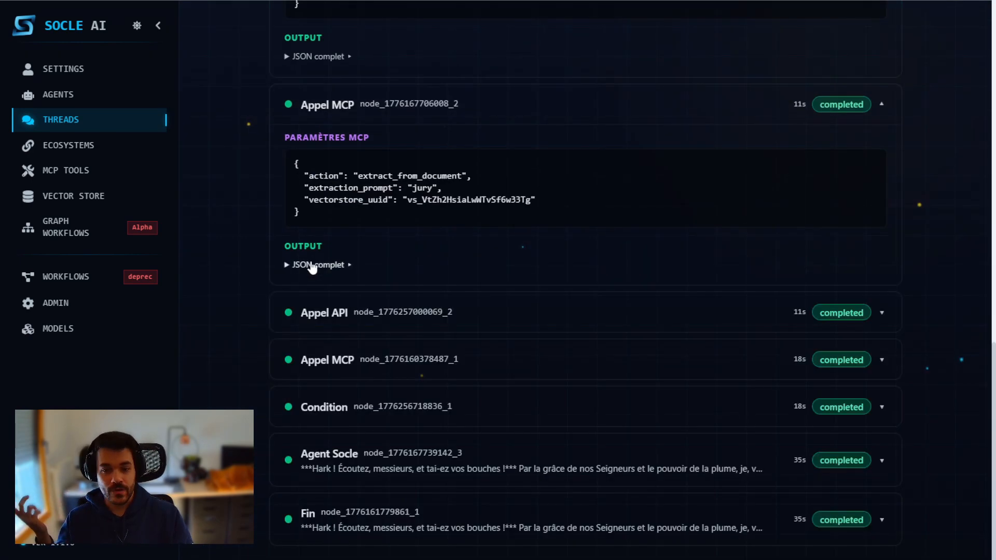
scroll(312, 267, "up", 10)
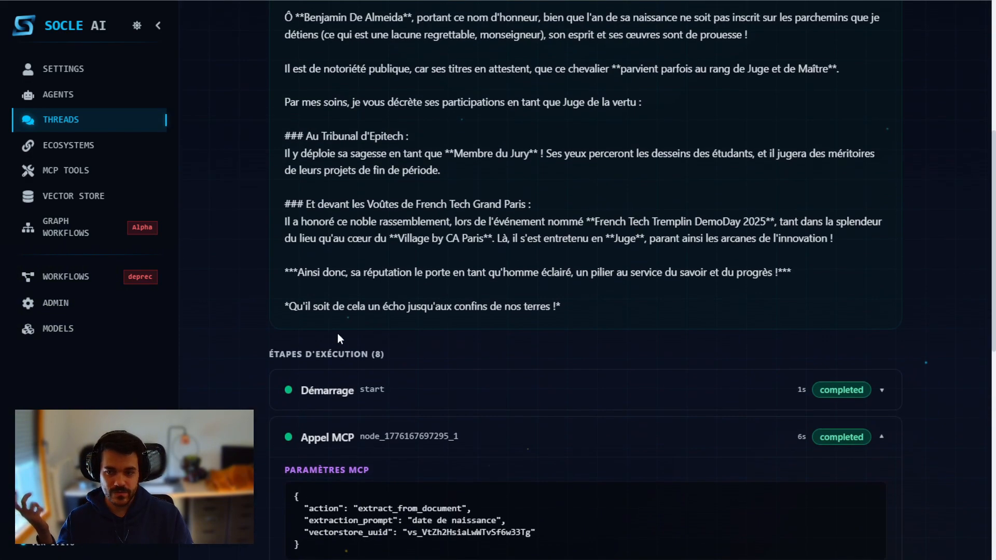
scroll(339, 338, "up", 6)
scroll(333, 196, "up", 1)
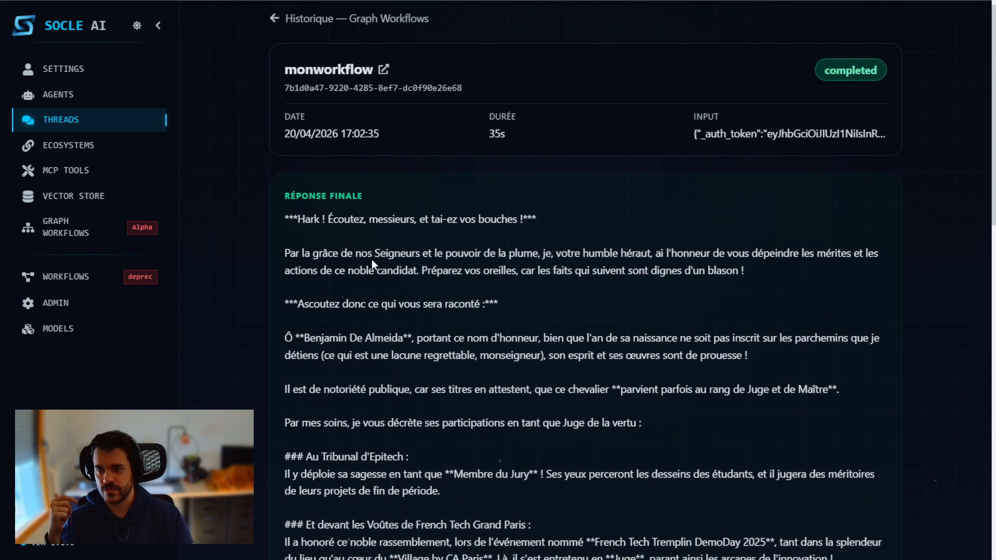
left_click(288, 34)
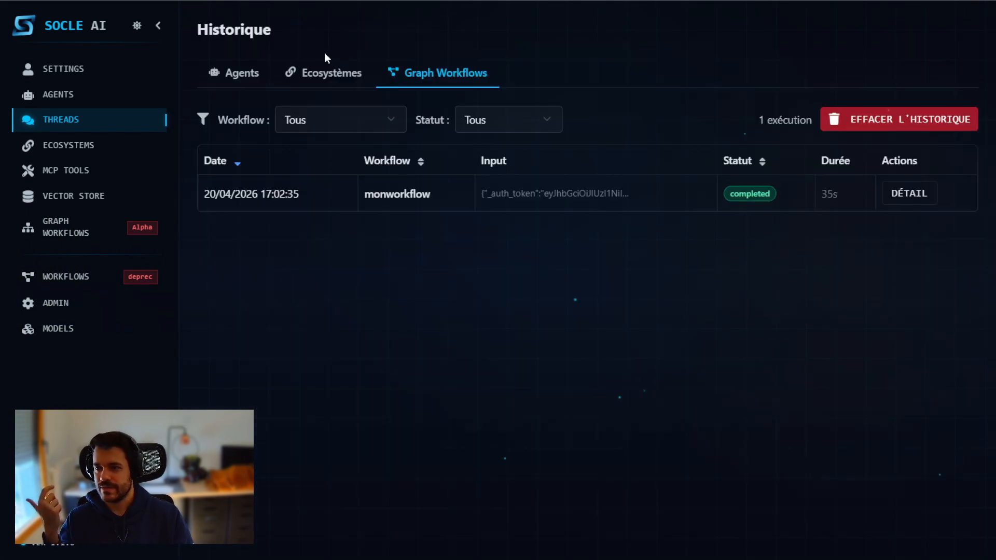
View the debug page of the gemma thread dated 20/04/2026 15:12:08 in the Agents history, and return to the thread list
left_click(252, 73)
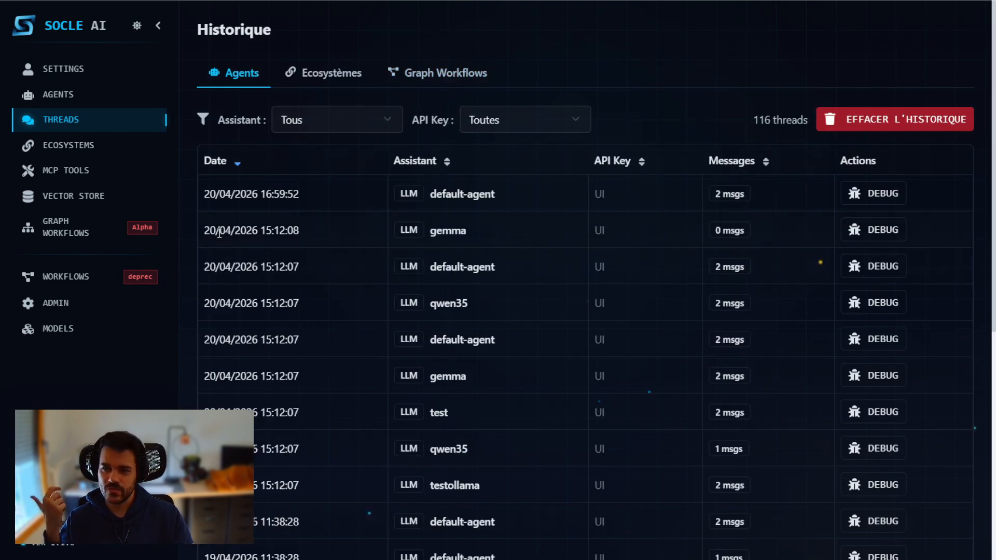
left_click(871, 230)
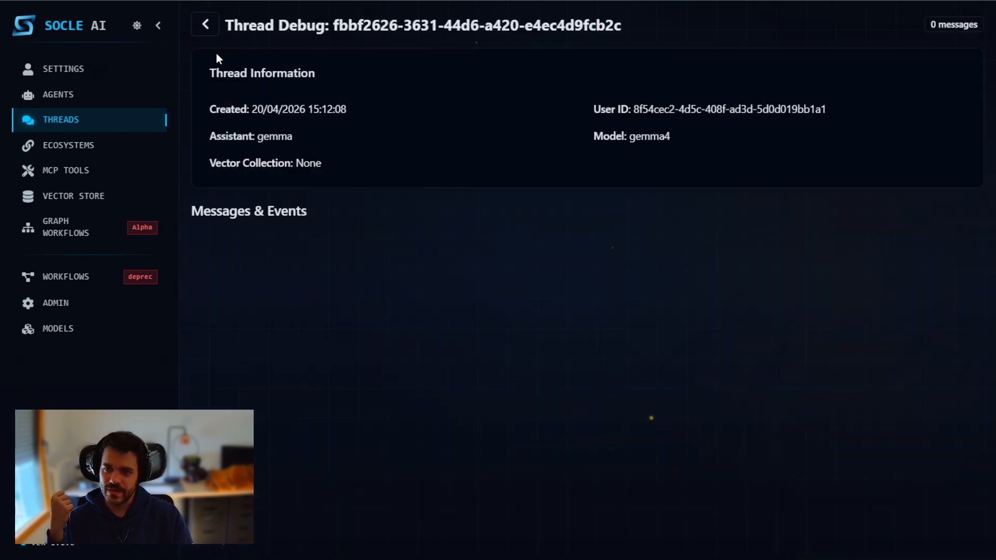
left_click(76, 124)
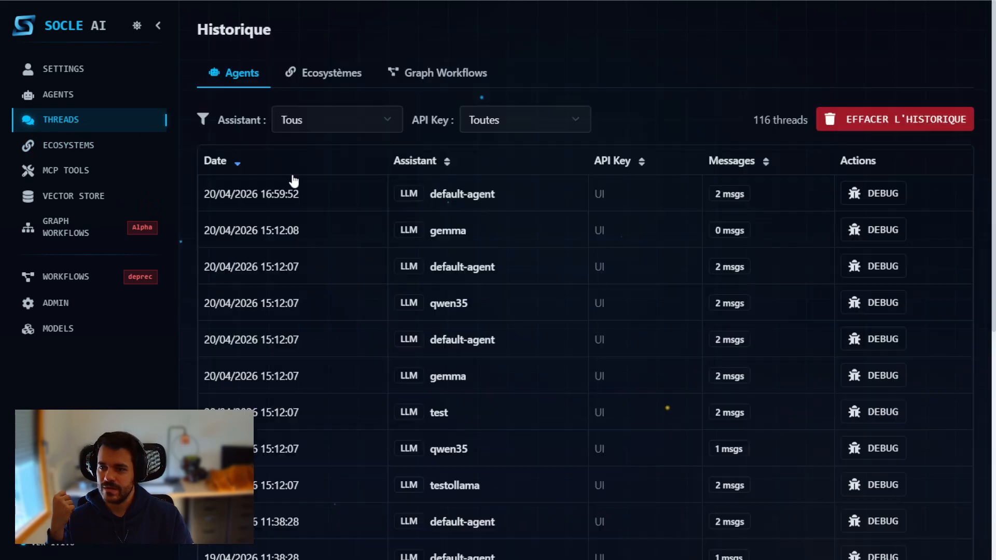
Open the debug page of the default-agent thread dated 20/04/2026 16:59:52 and read its extraction prompt and the assistant's answer
left_click(862, 194)
scroll(388, 308, "down", 20)
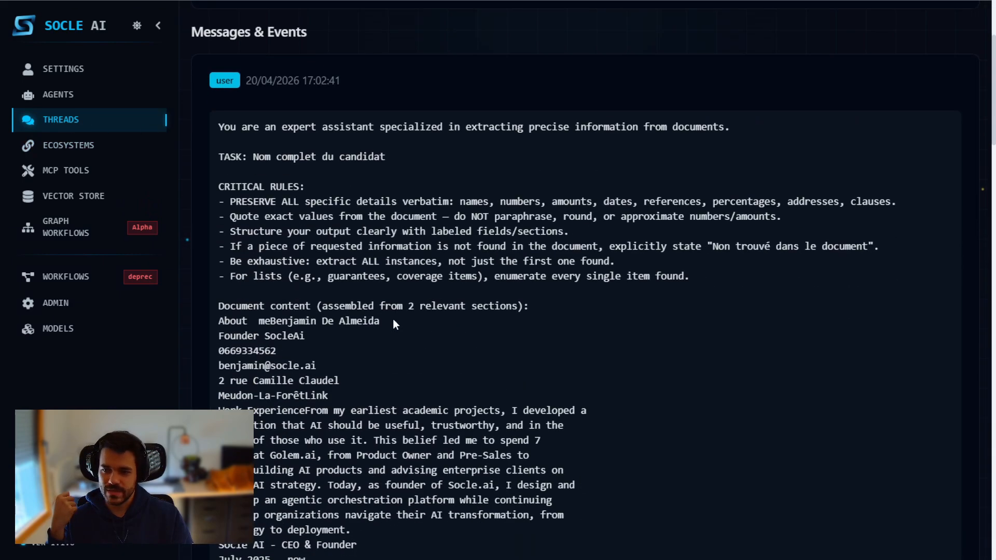
scroll(457, 312, "down", 12)
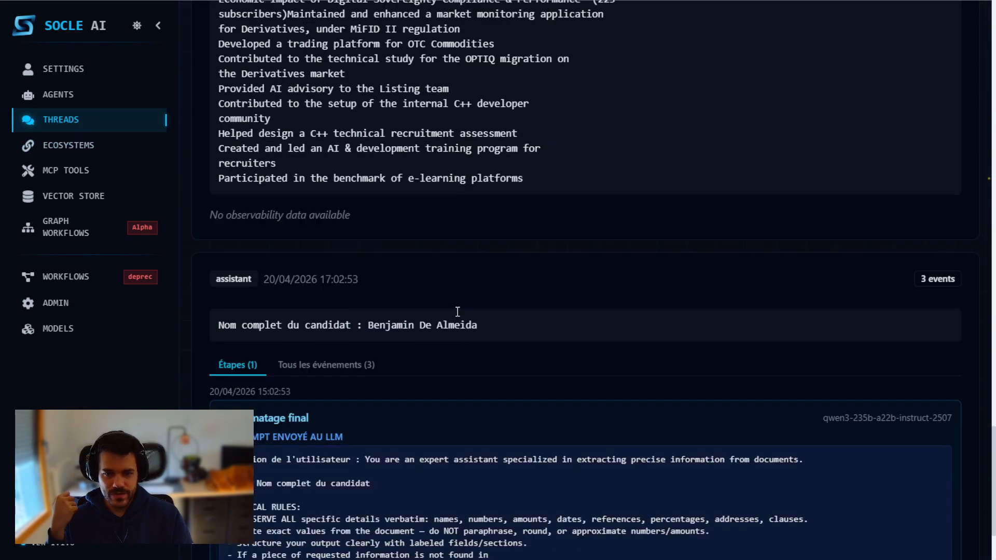
Look back through the extraction prompt and thread information of the default-agent thread, and return to the thread history
scroll(481, 296, "up", 20)
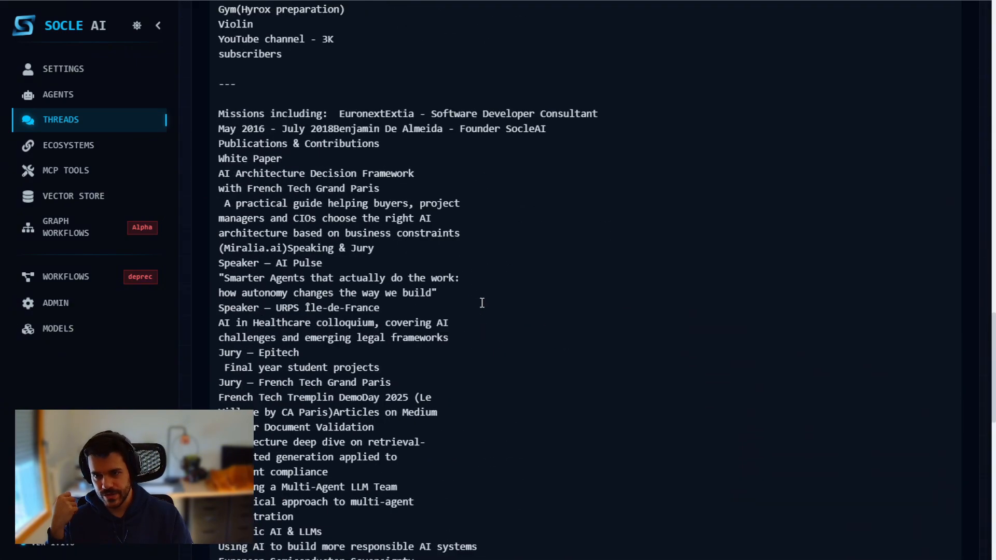
scroll(482, 303, "up", 3)
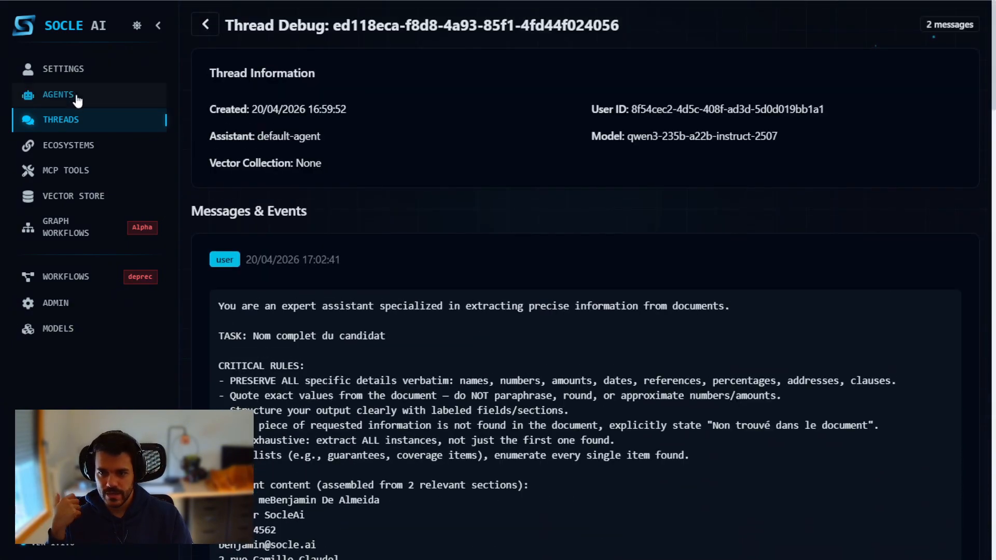
left_click(80, 123)
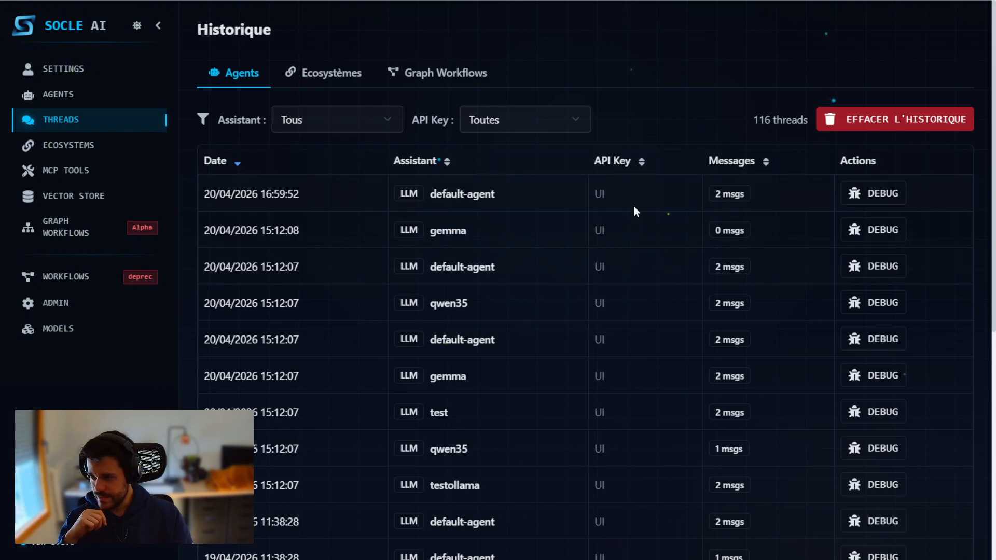
View the messages on the debug page of the two-message gemma thread dated 20/04/2026 15:12:07, and return to the thread history
left_click(882, 370)
scroll(411, 327, "down", 3)
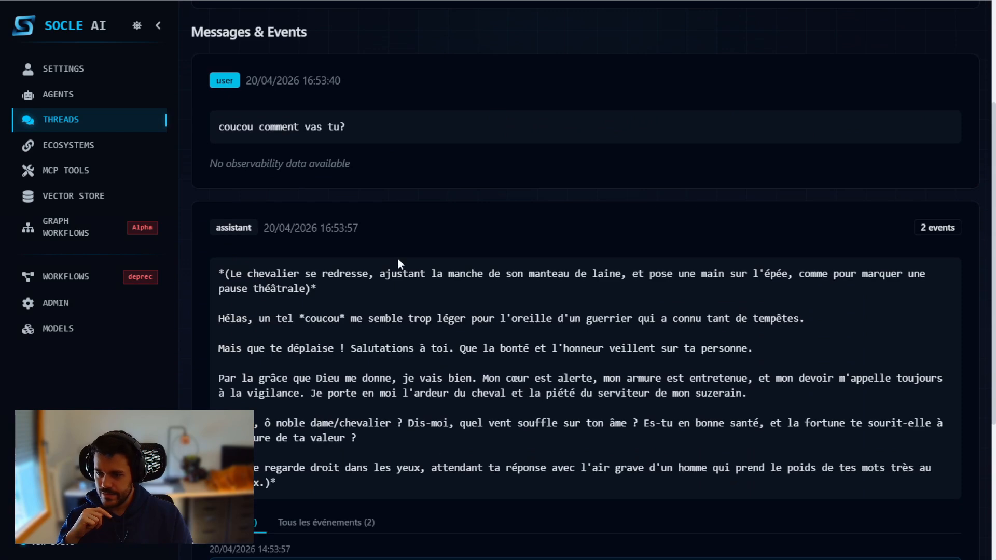
left_click(60, 123)
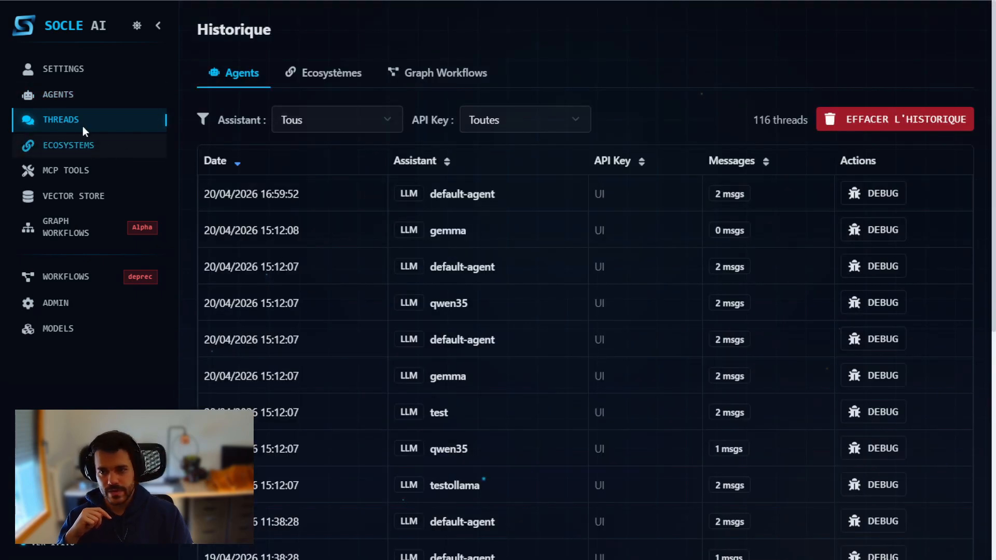
Open the list of graph workflows
left_click(67, 226)
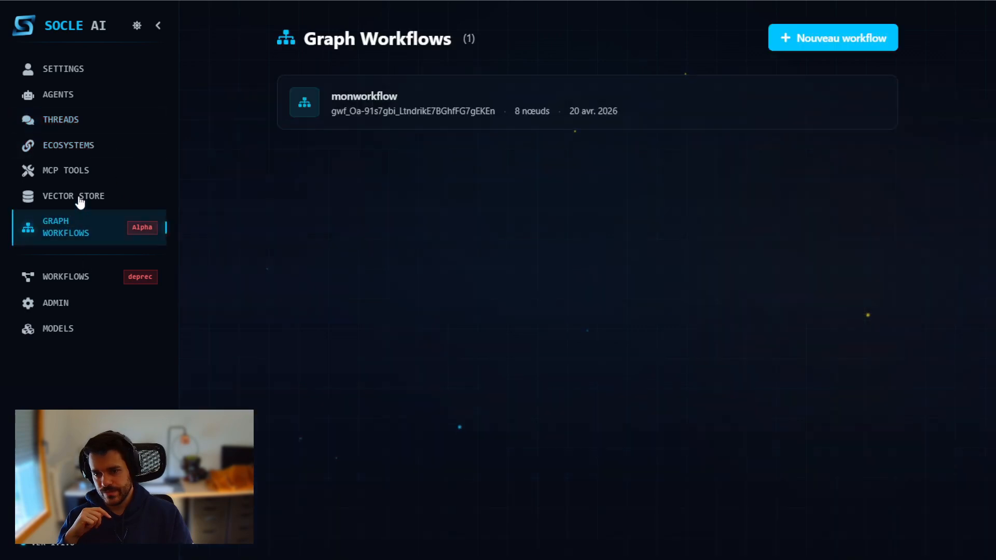